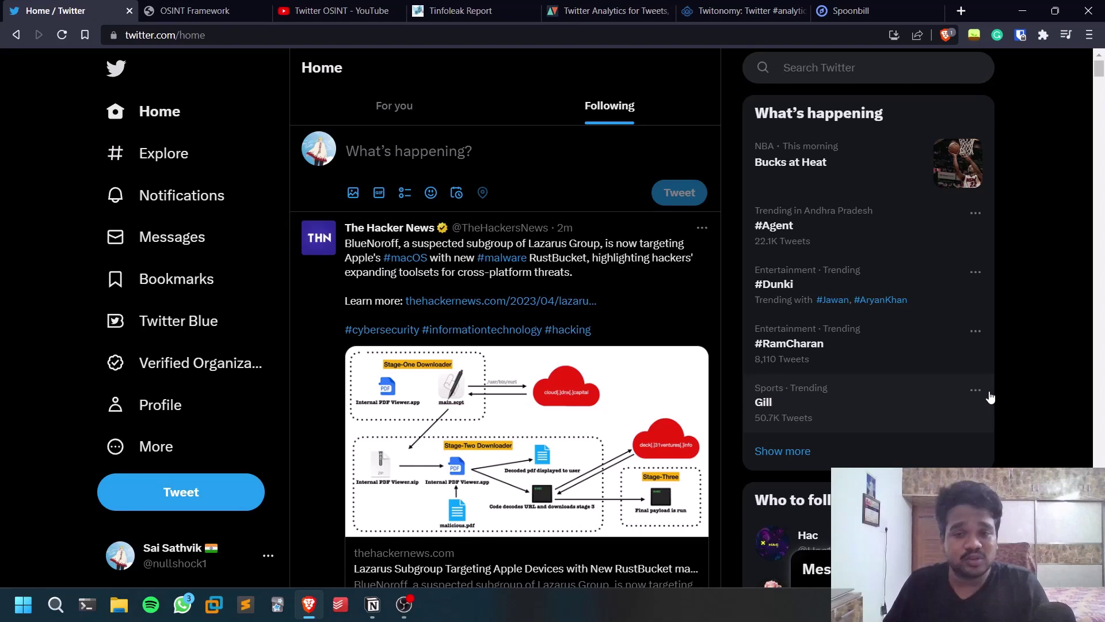
Step: Bring up the 13:15 'Twitter OSINT' YouTube video and scroll through its details and related videos
click(365, 16)
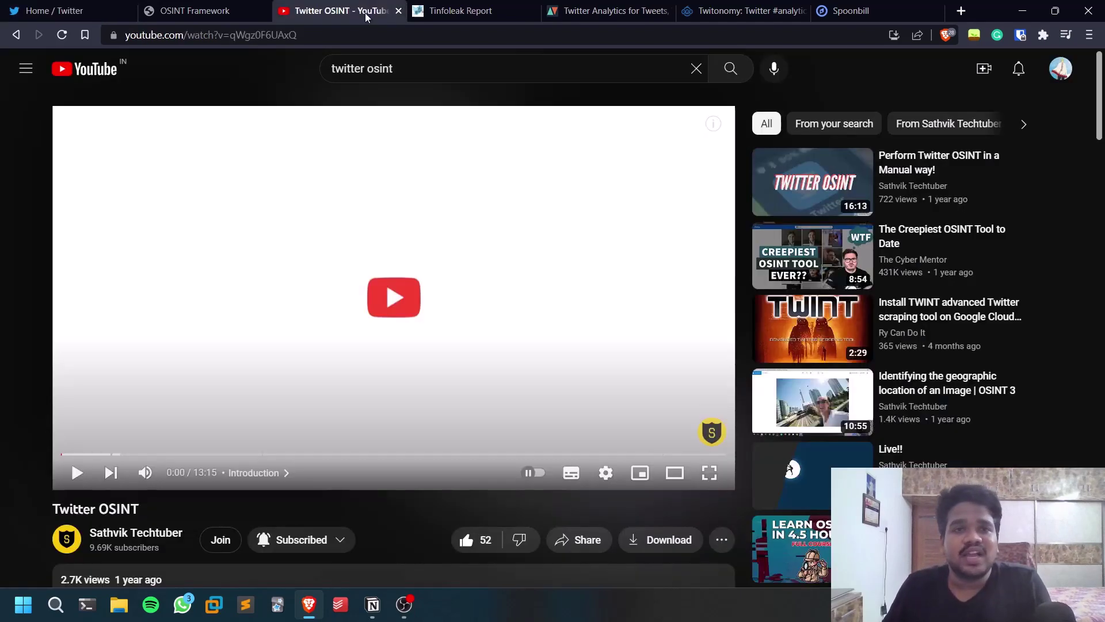
scroll(447, 299, down, 2)
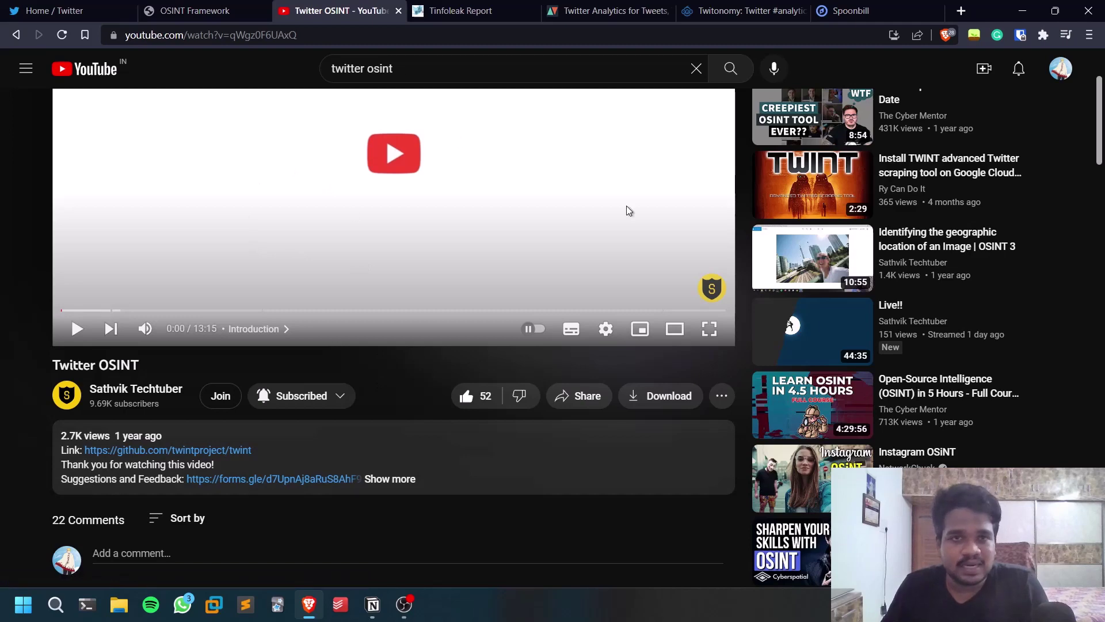
scroll(626, 206, up, 2)
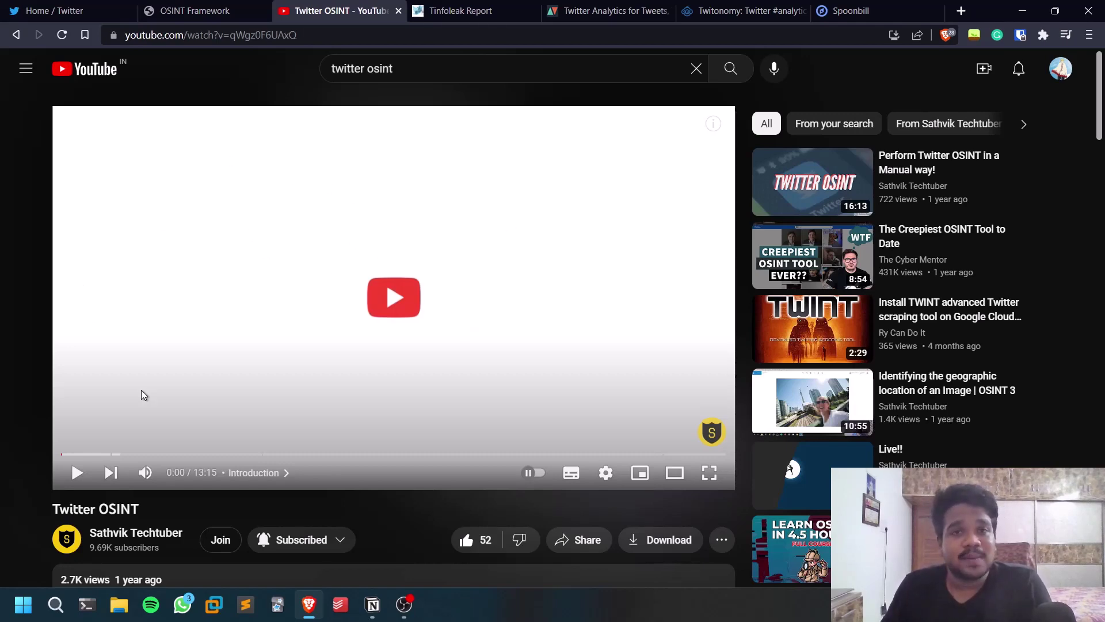
scroll(317, 361, down, 1)
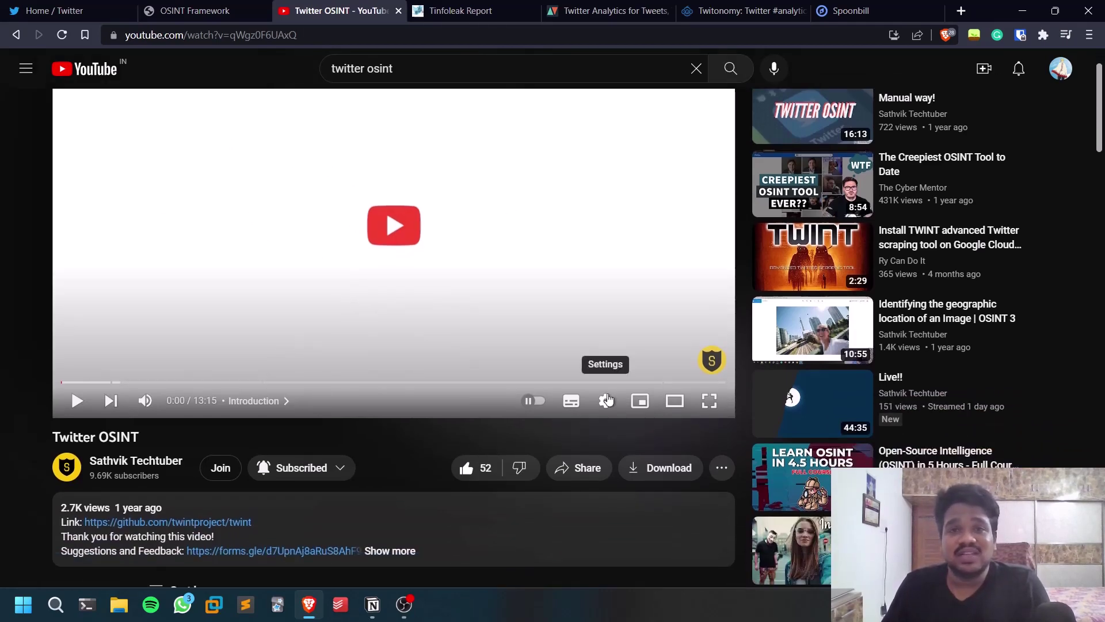
scroll(461, 420, up, 1)
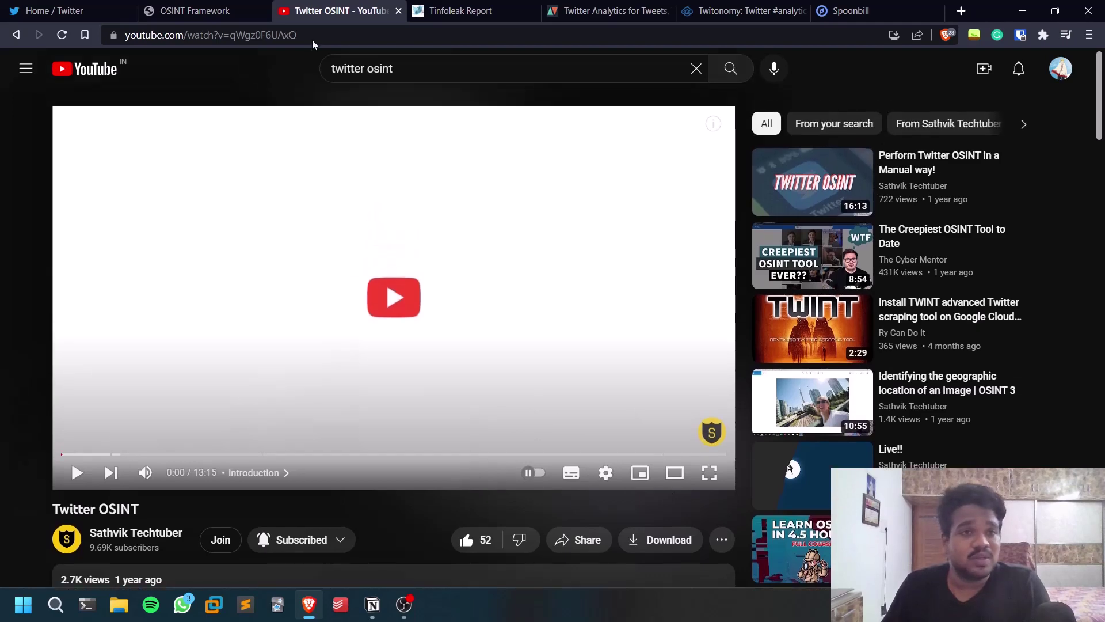
Step: Expand Social Networks > Twitter in the OSINT Framework tree to reveal its tools, then go to Tinfoleak
click(241, 6)
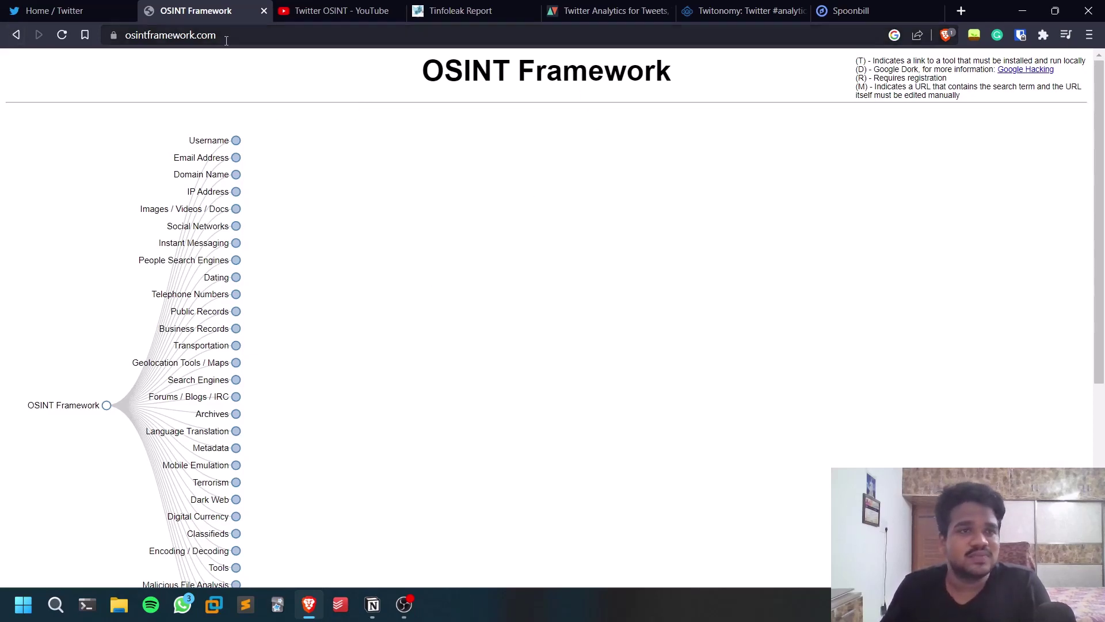
click(204, 35)
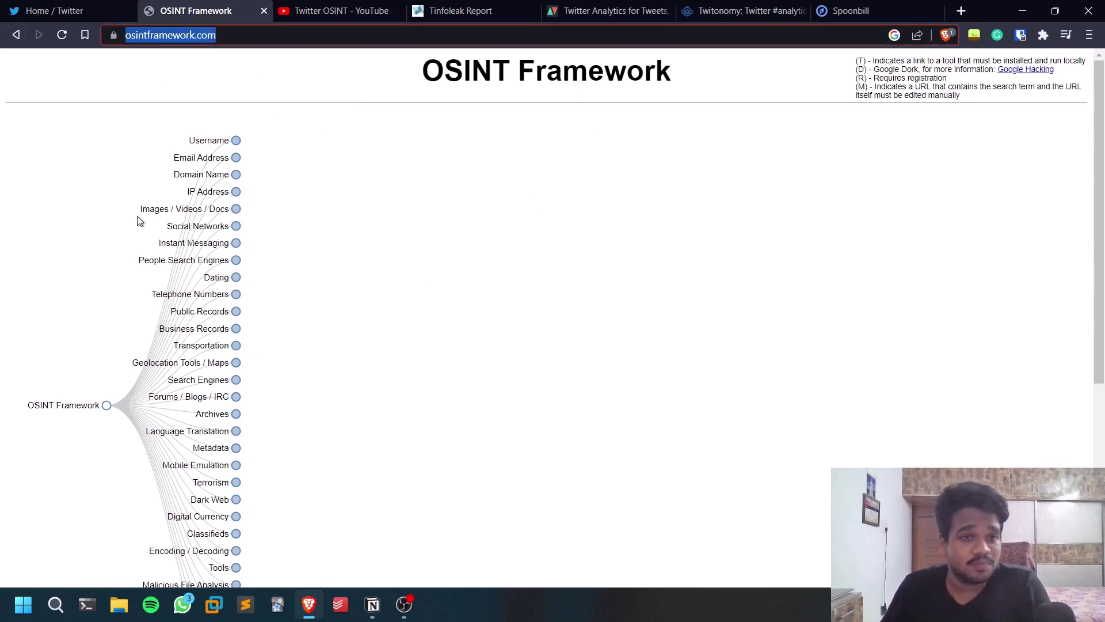
click(179, 185)
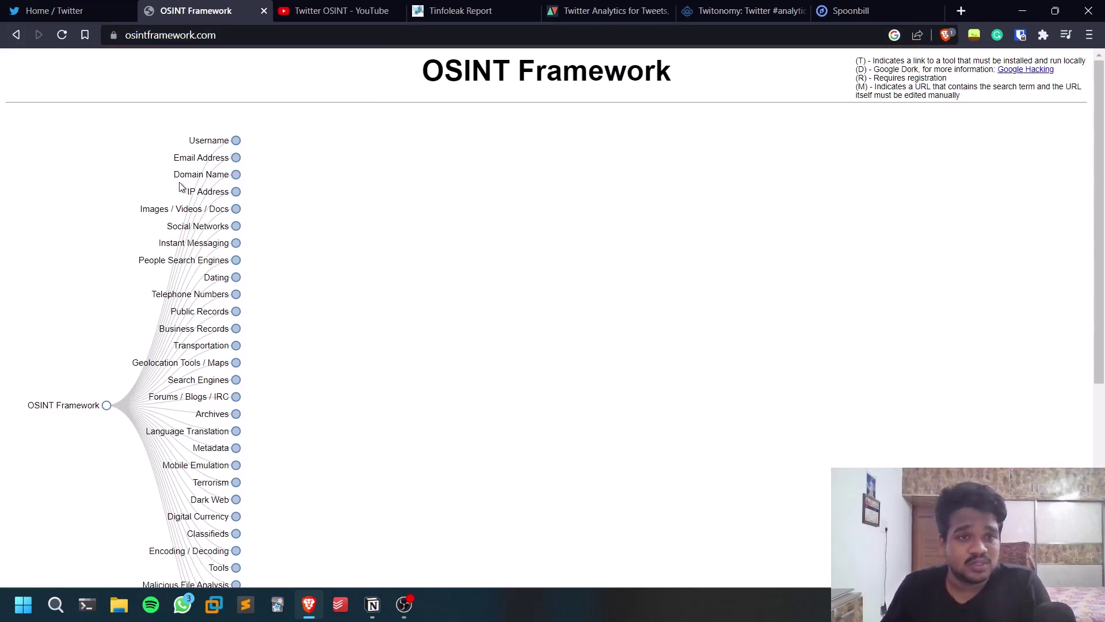
click(233, 228)
click(366, 191)
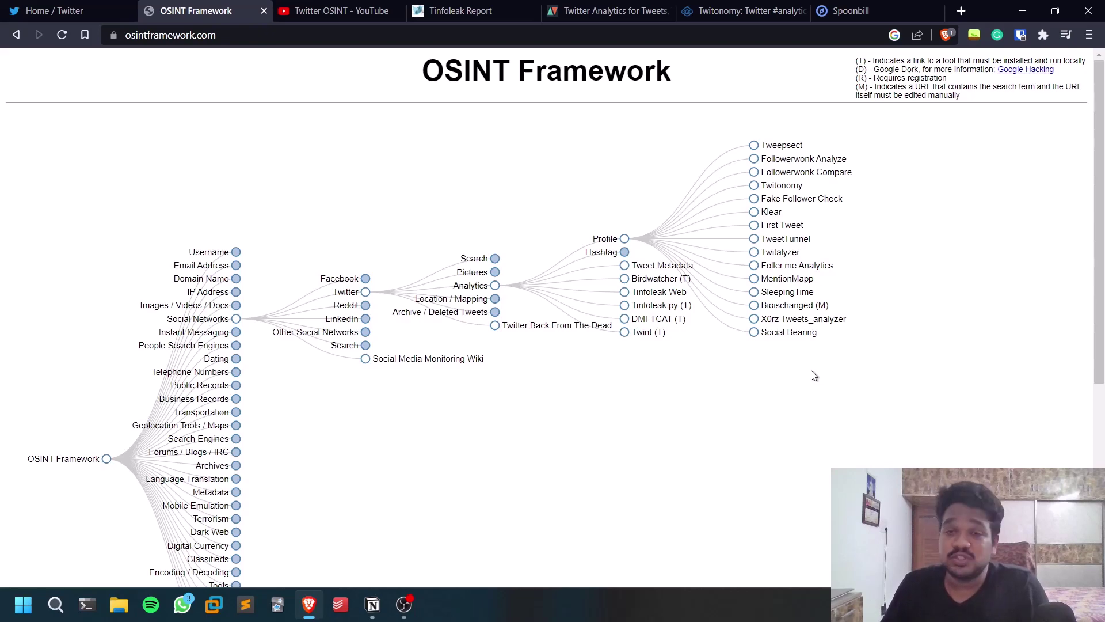
click(453, 8)
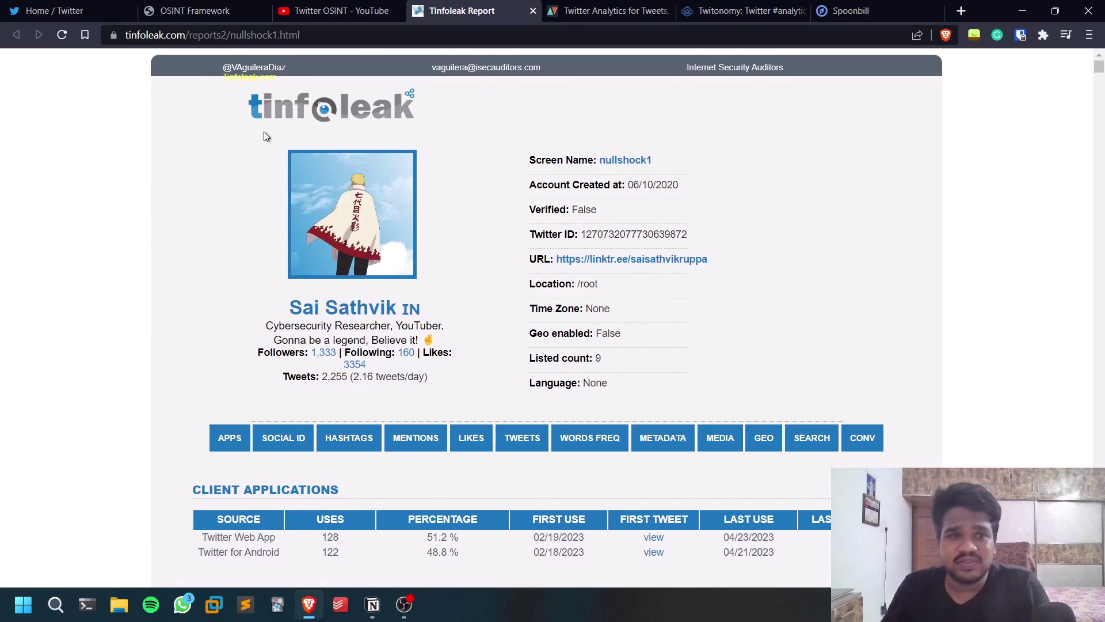
Step: Review the report's profile (2,255 tweets), client apps (51.2% Web App, 48.8% Android) and social networks
scroll(939, 260, down, 1)
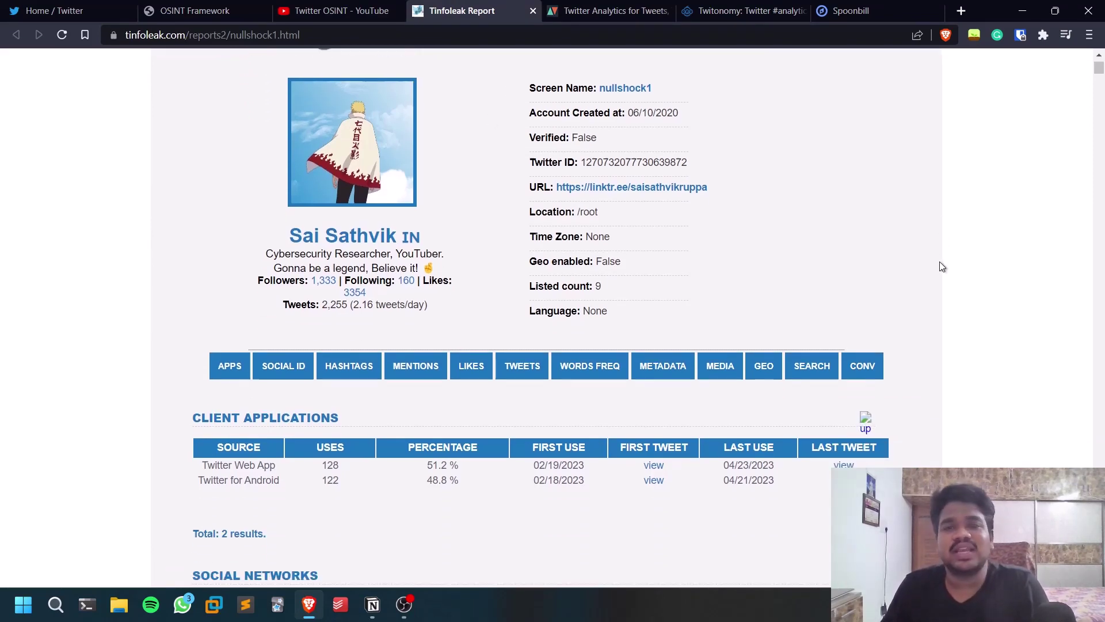
scroll(924, 268, down, 4)
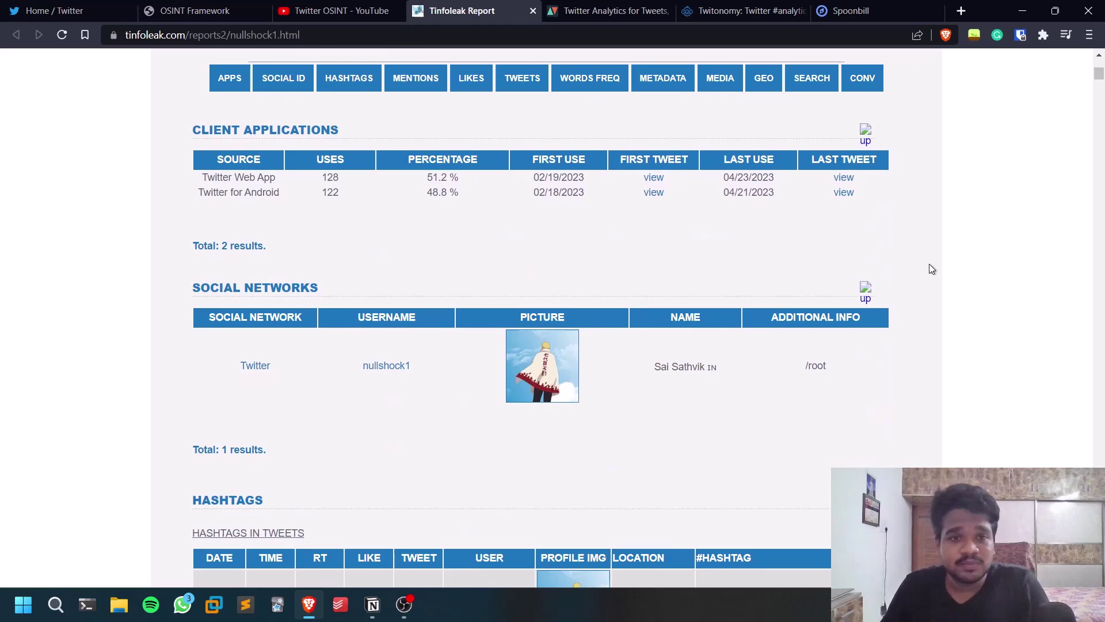
scroll(929, 264, up, 5)
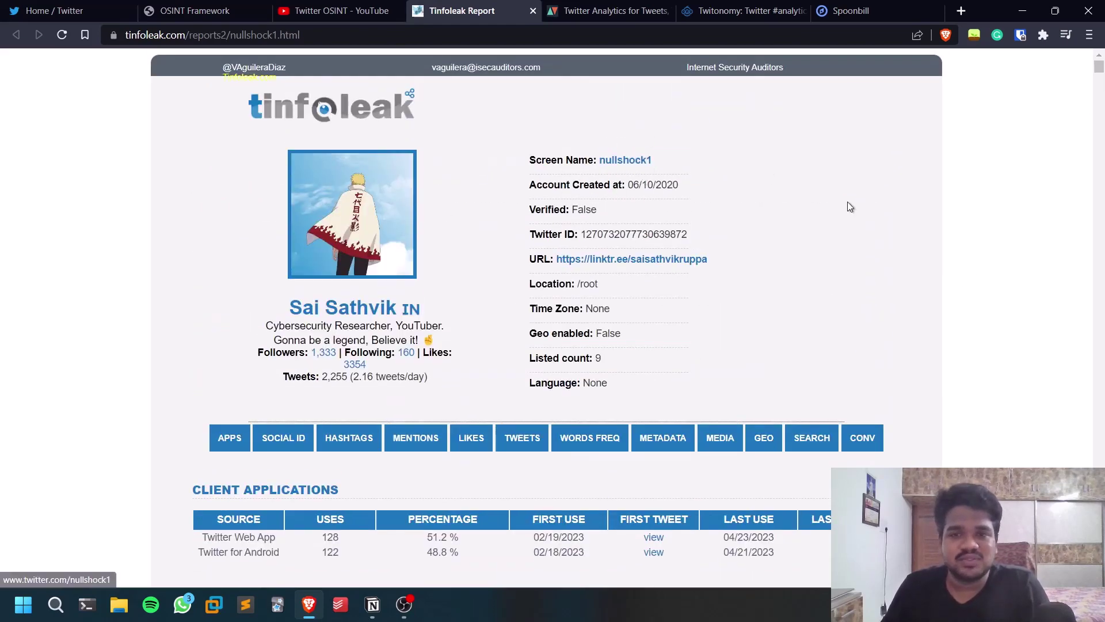
scroll(920, 216, down, 2)
scroll(921, 222, down, 4)
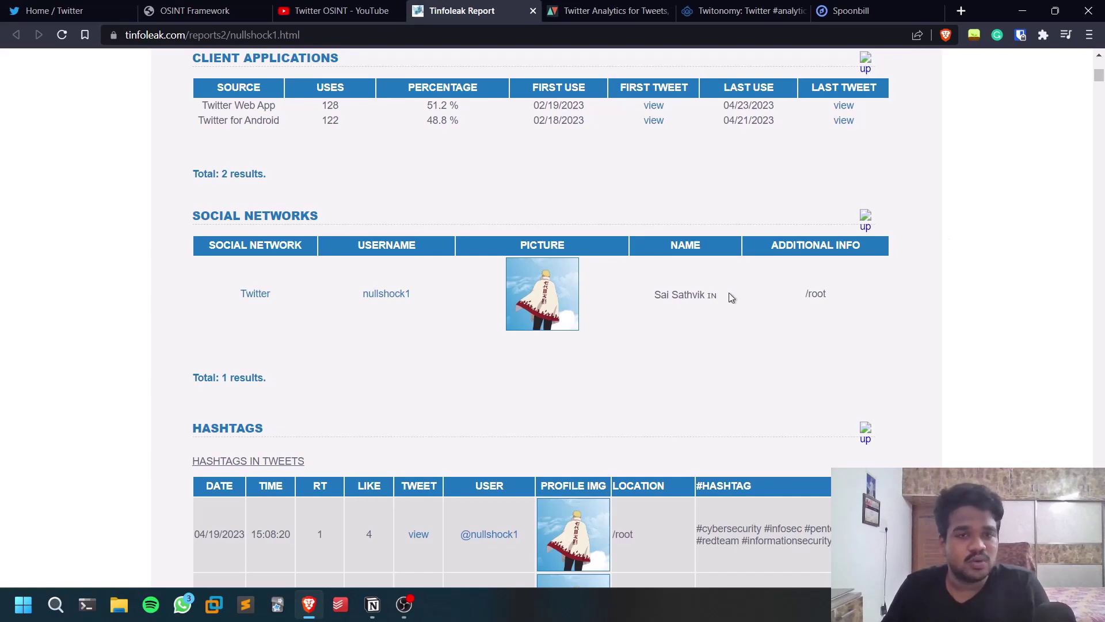
scroll(743, 291, up, 8)
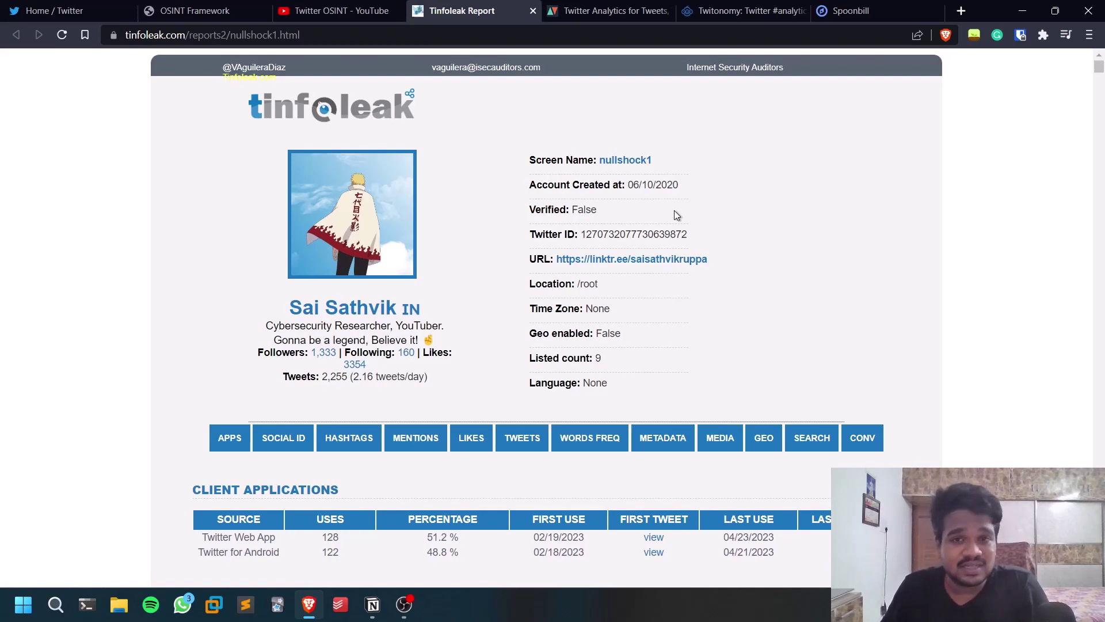
Step: Scroll the Tinfoleak report down to its location sections, then pass Social Bearing to open the Notion notes
scroll(831, 254, down, 5)
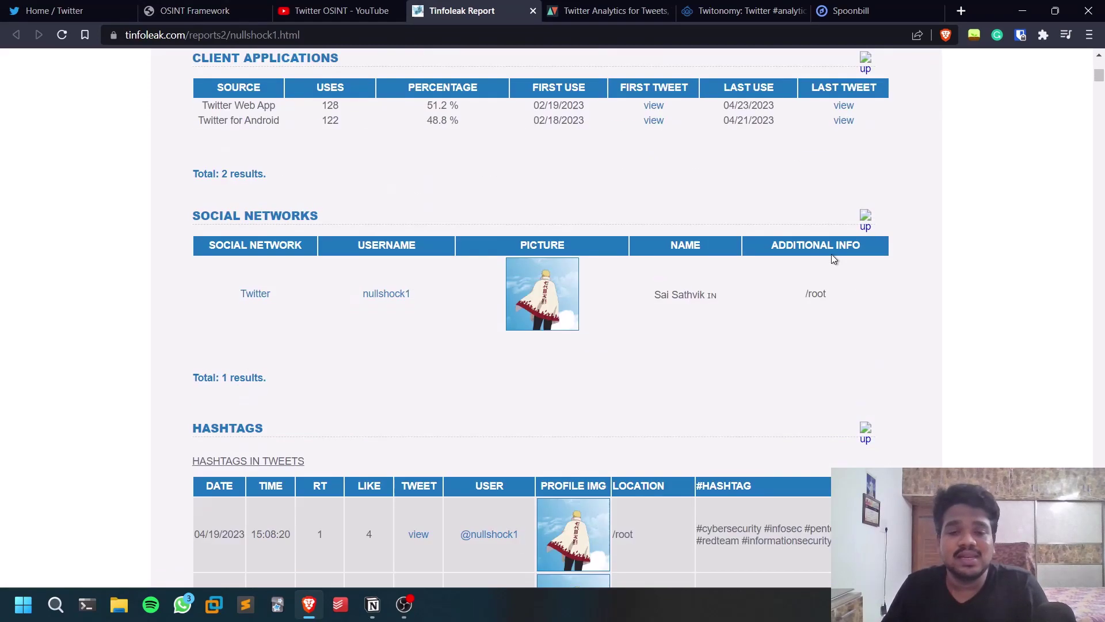
scroll(831, 254, down, 4)
scroll(401, 183, down, 5)
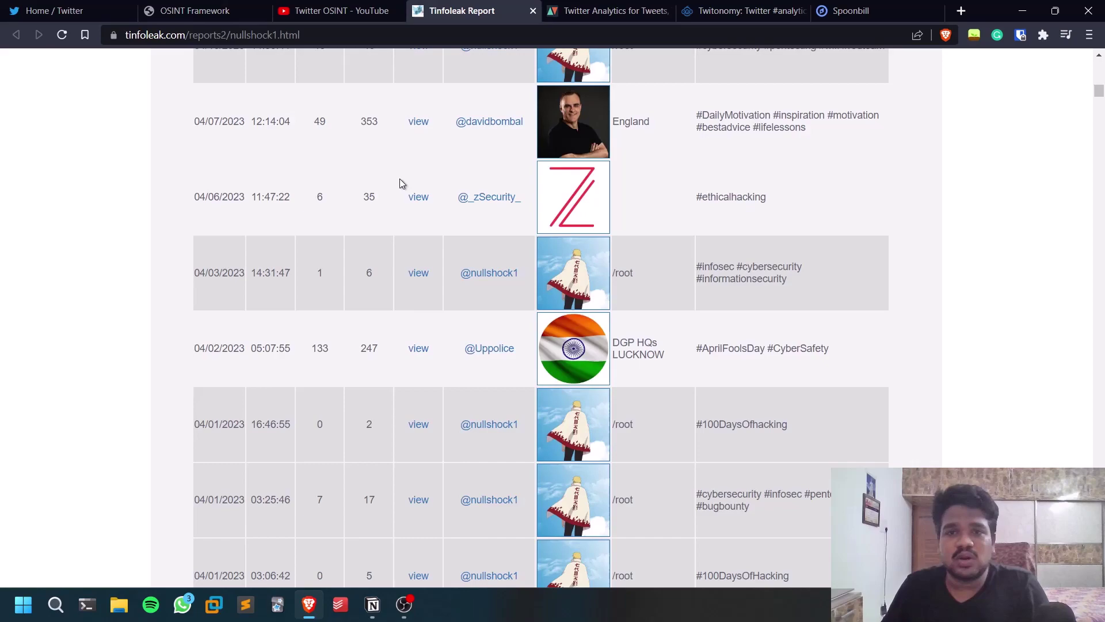
scroll(401, 183, down, 15)
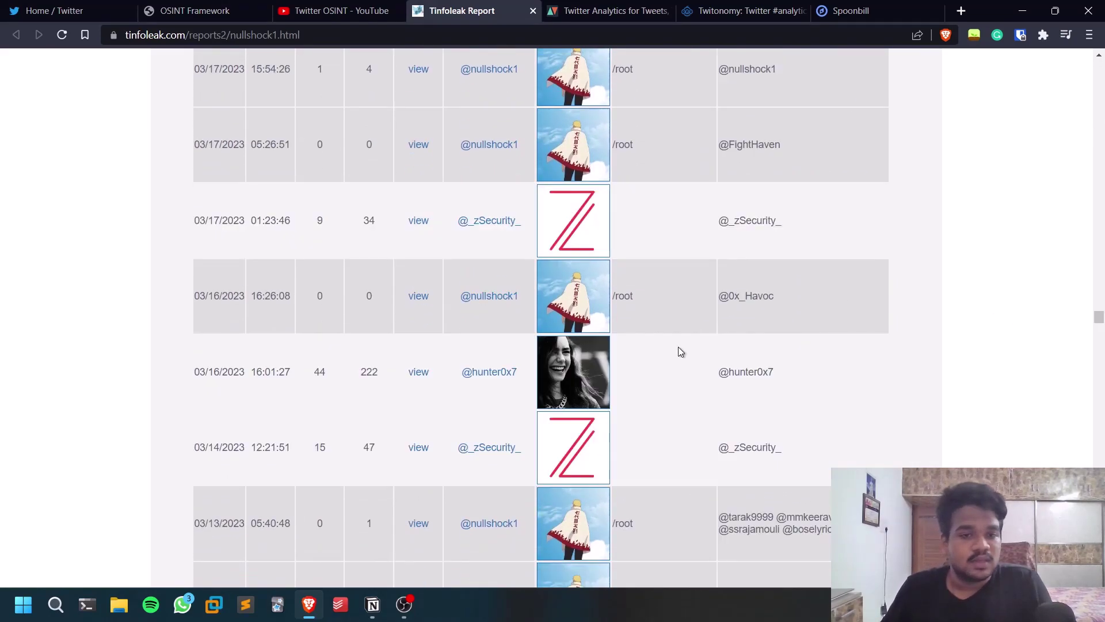
scroll(678, 347, down, 20)
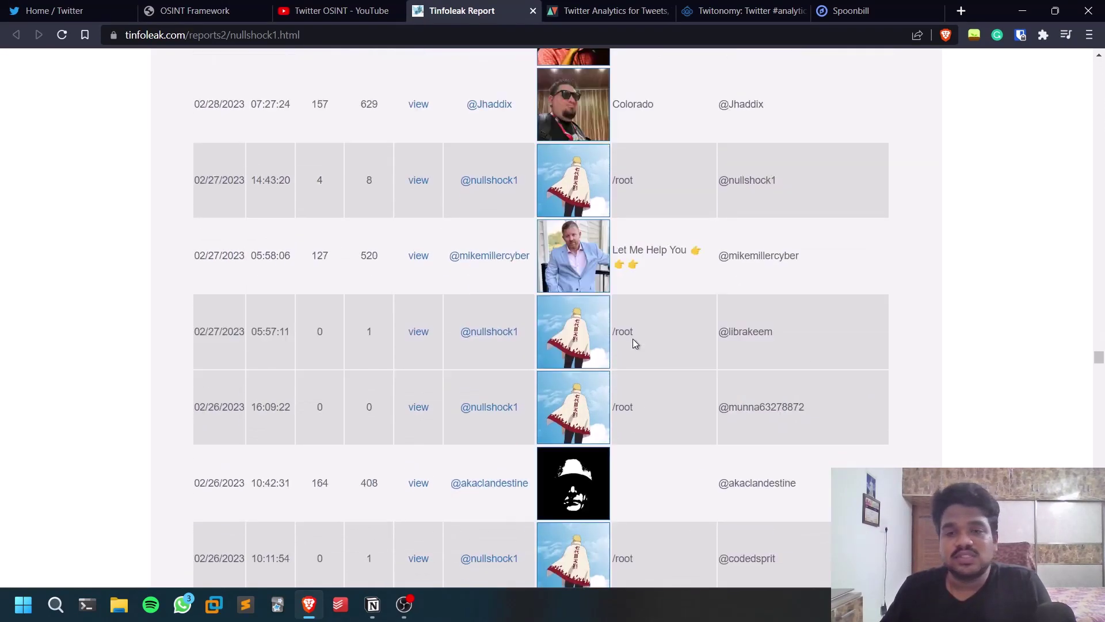
scroll(633, 339, down, 20)
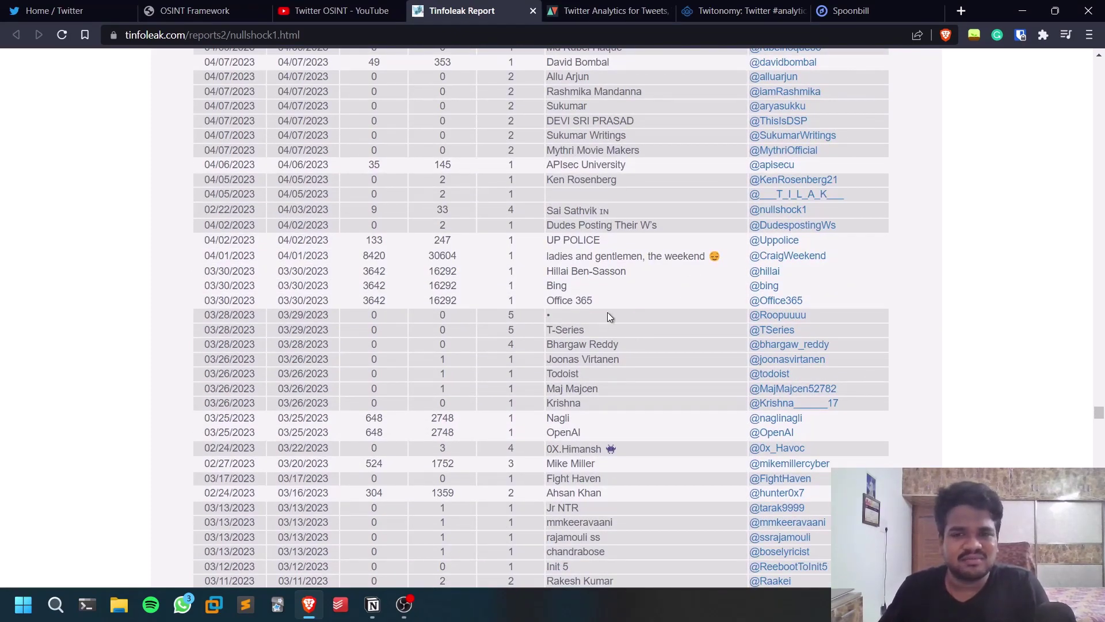
scroll(609, 318, down, 20)
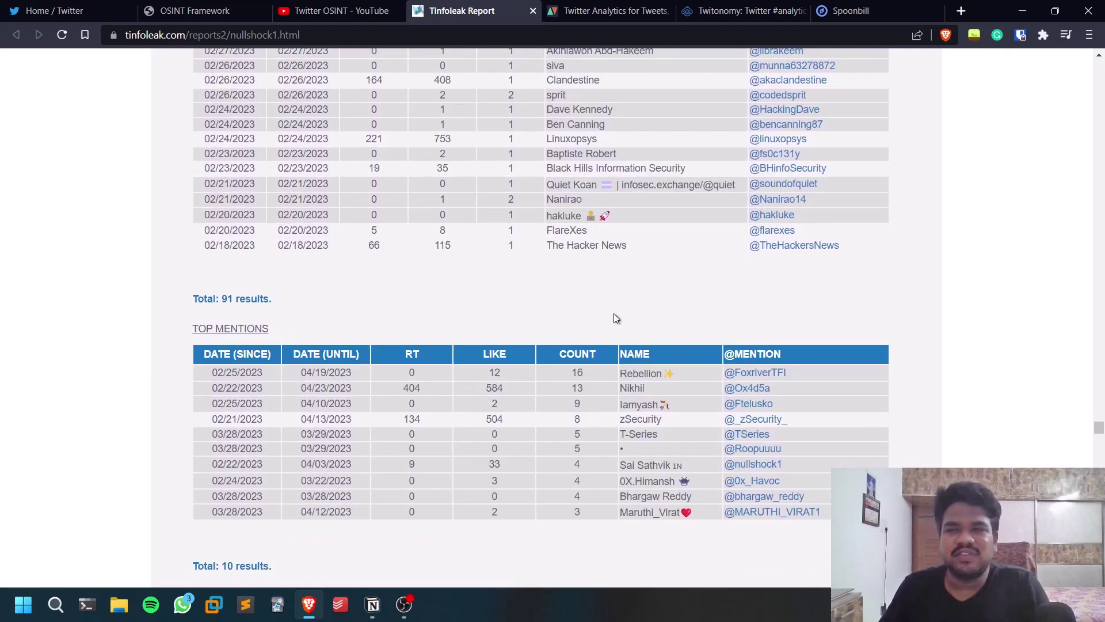
scroll(612, 322, down, 20)
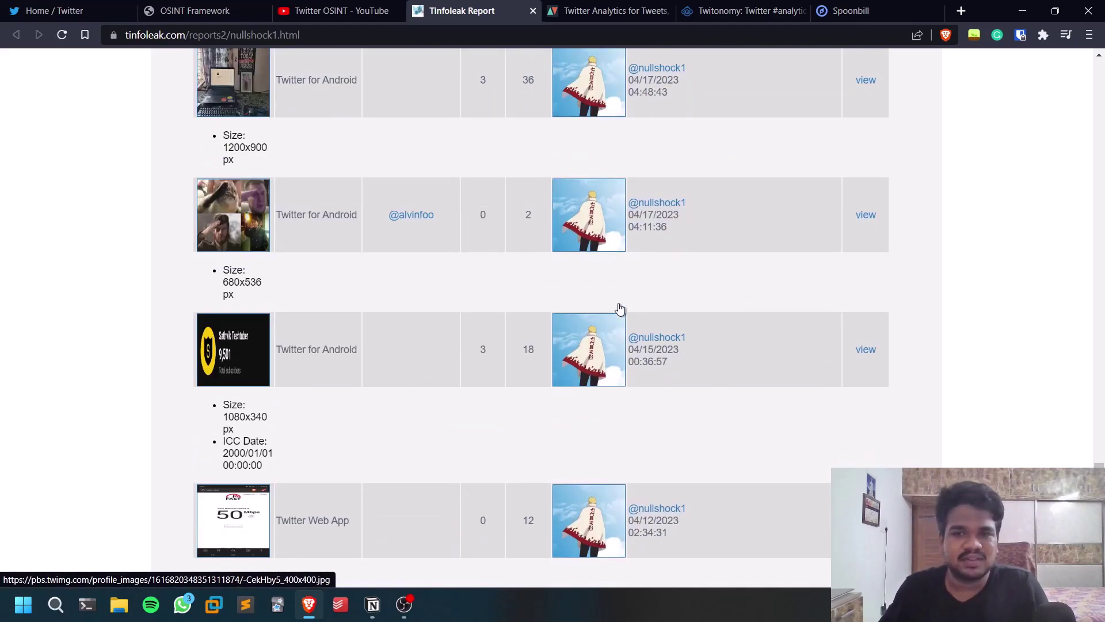
scroll(620, 299, down, 15)
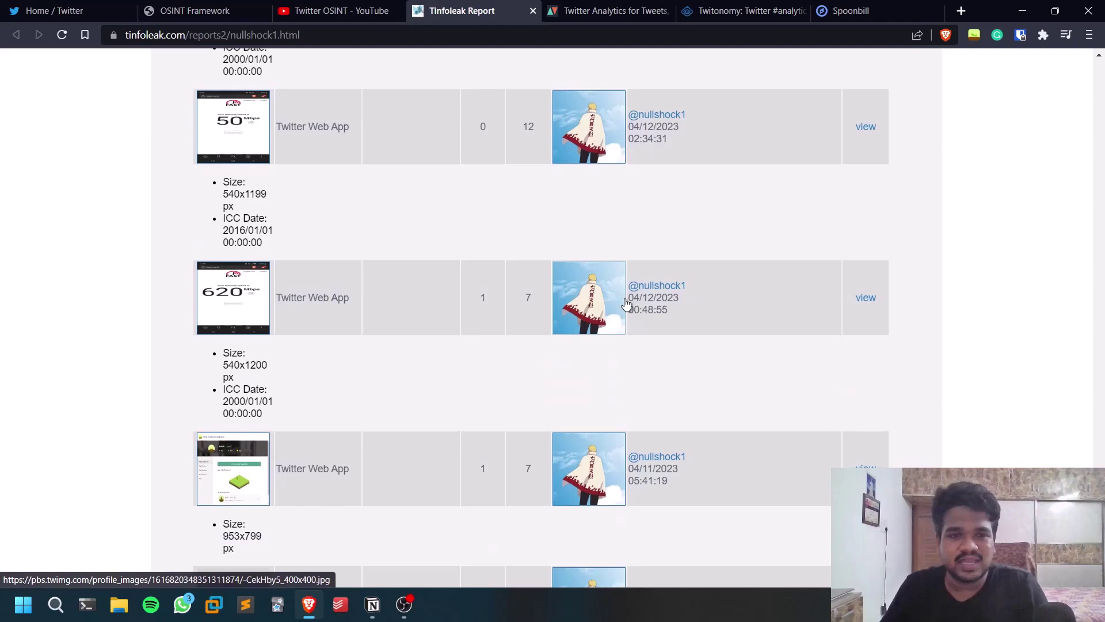
scroll(628, 306, down, 15)
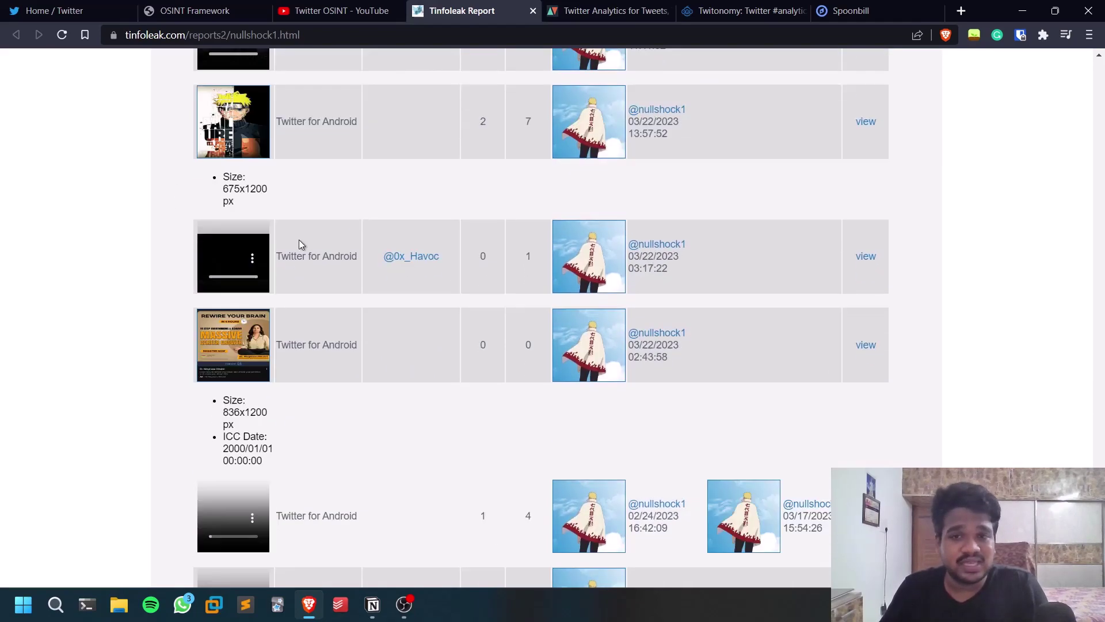
scroll(555, 300, down, 10)
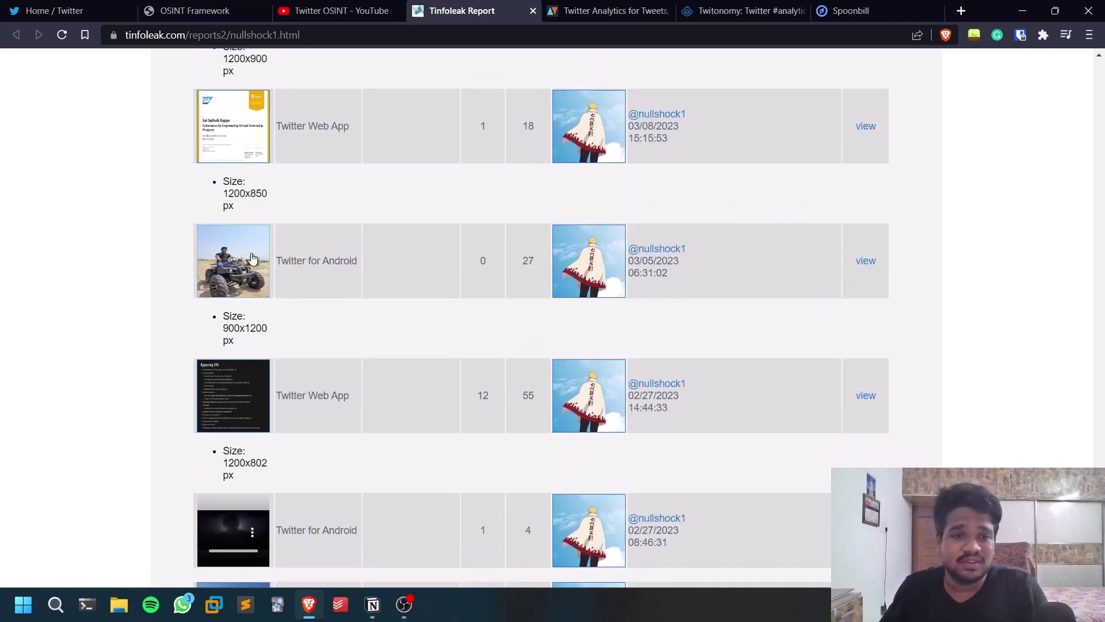
scroll(694, 351, down, 5)
scroll(662, 342, down, 15)
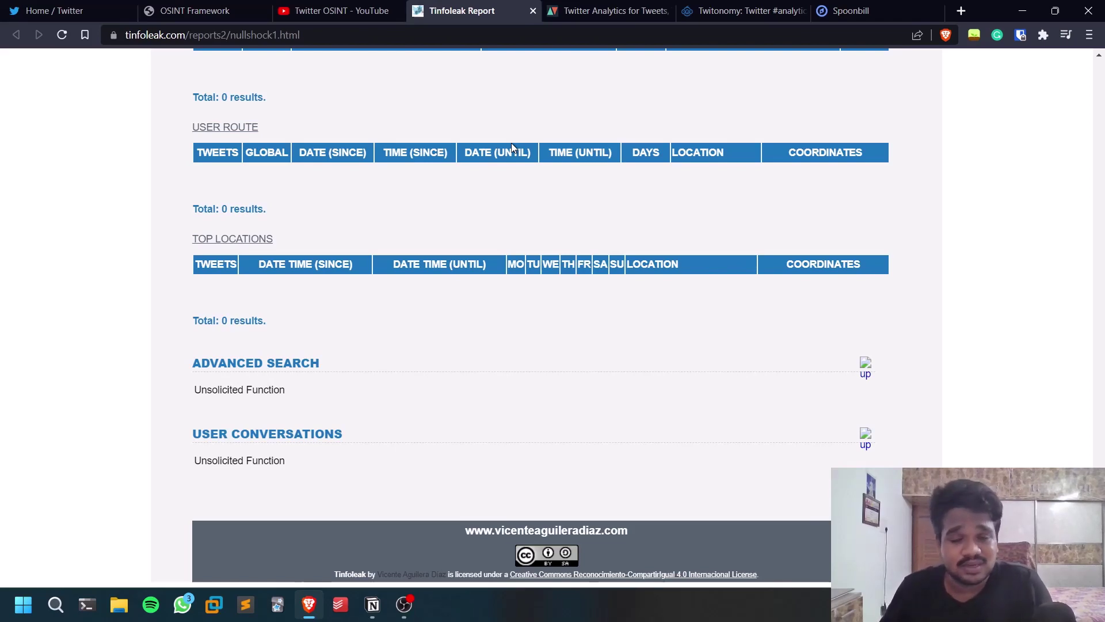
click(599, 6)
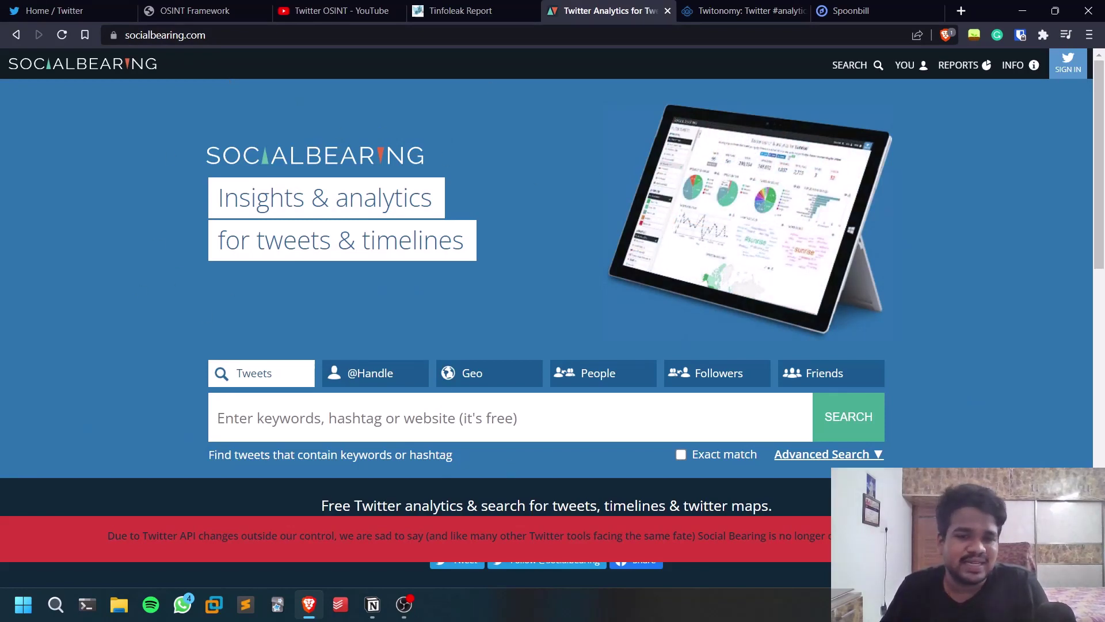
click(372, 604)
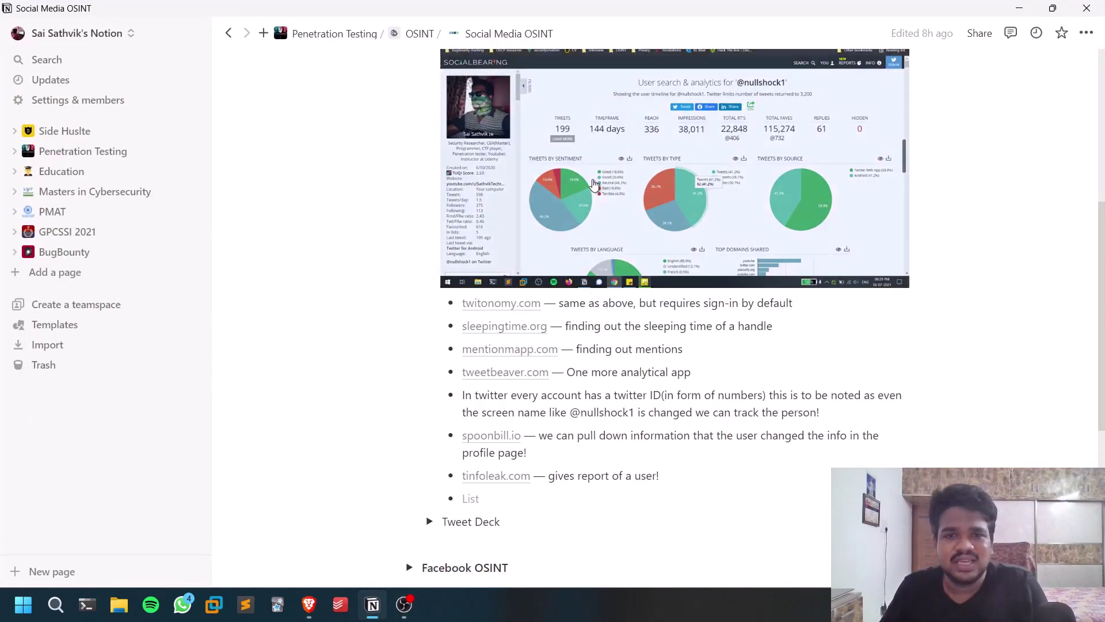
Step: Enlarge the Social Bearing analytics screenshot in Notion, then return to Social Bearing's homepage in Brave
click(594, 184)
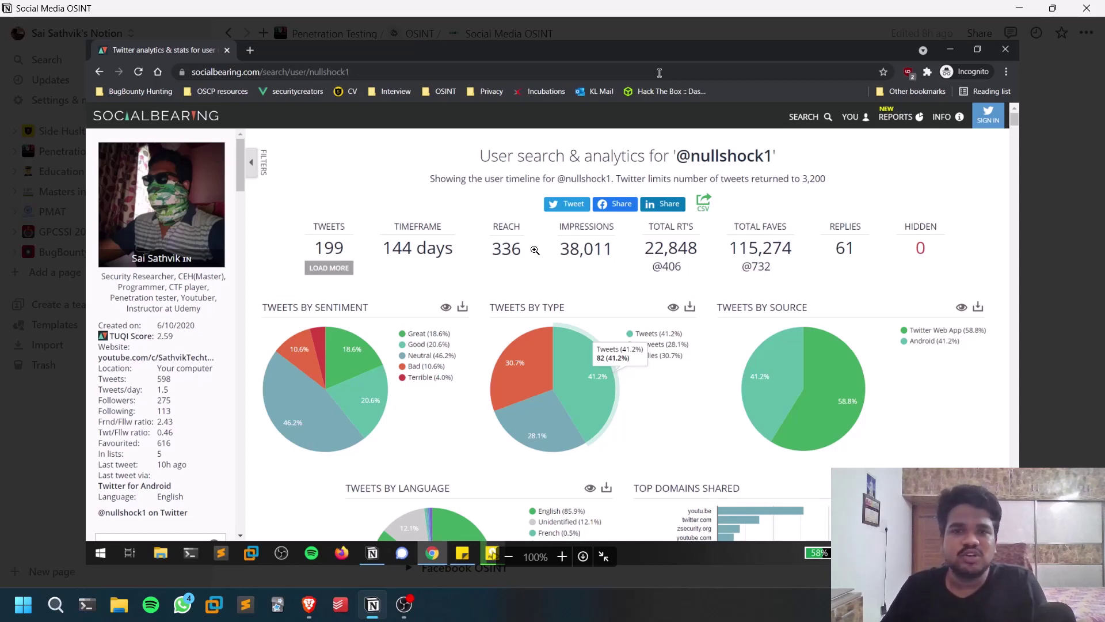
click(309, 605)
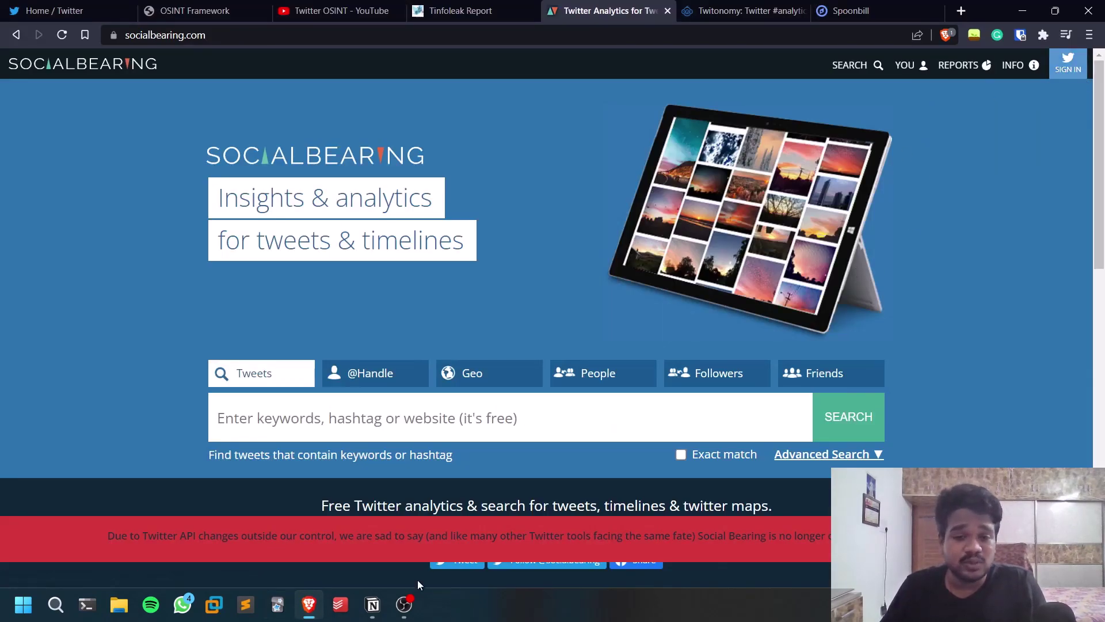
mouse_move(359, 611)
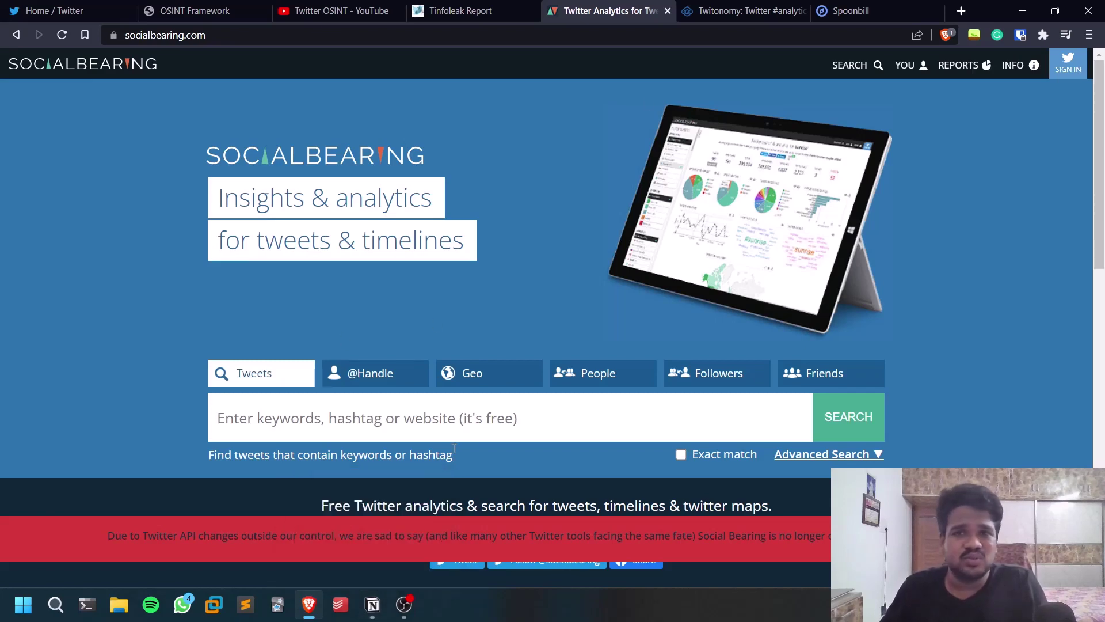
click(377, 613)
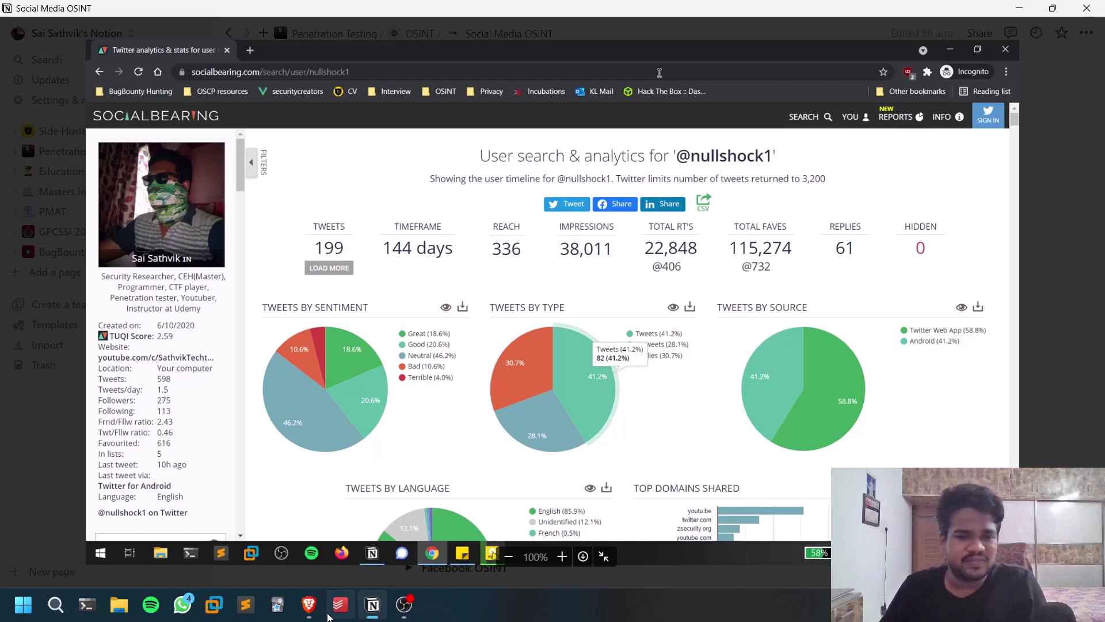
mouse_move(308, 603)
click(302, 521)
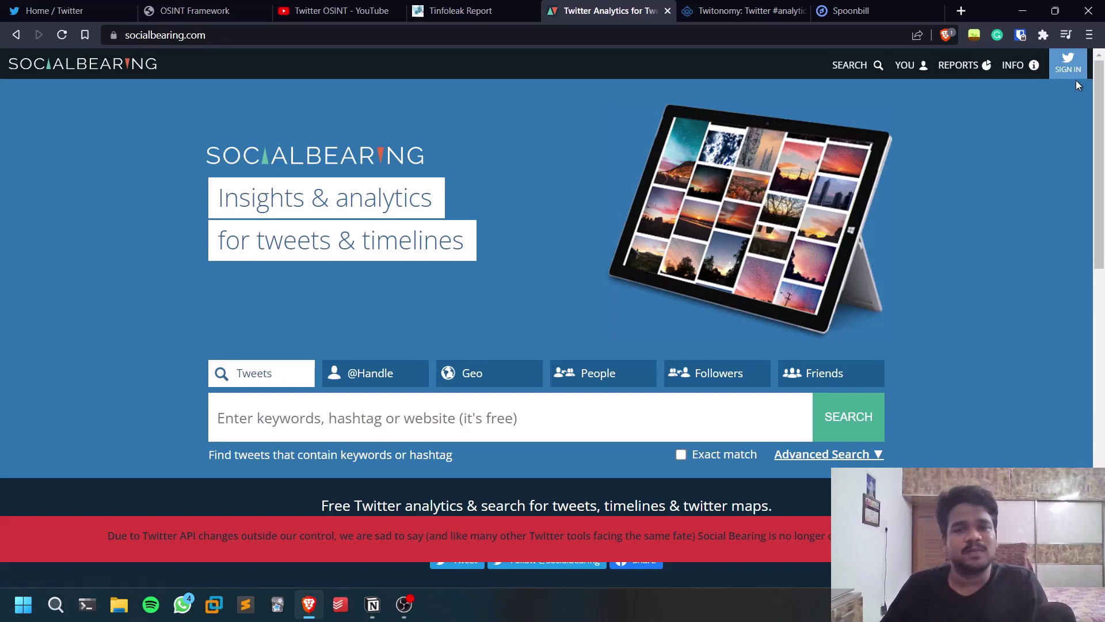
click(367, 375)
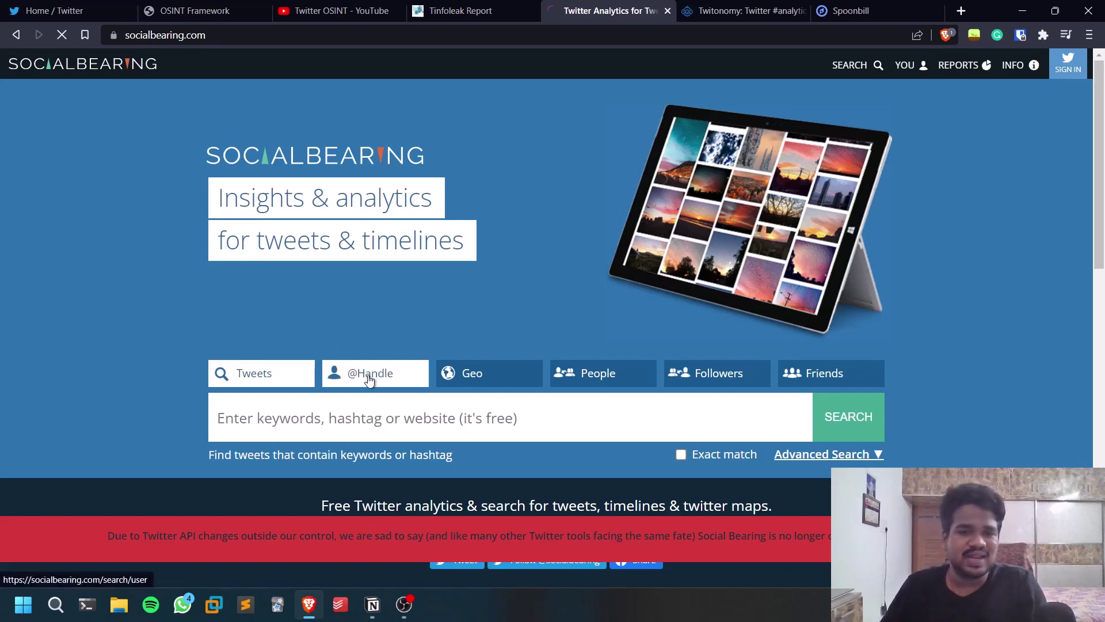
click(322, 397)
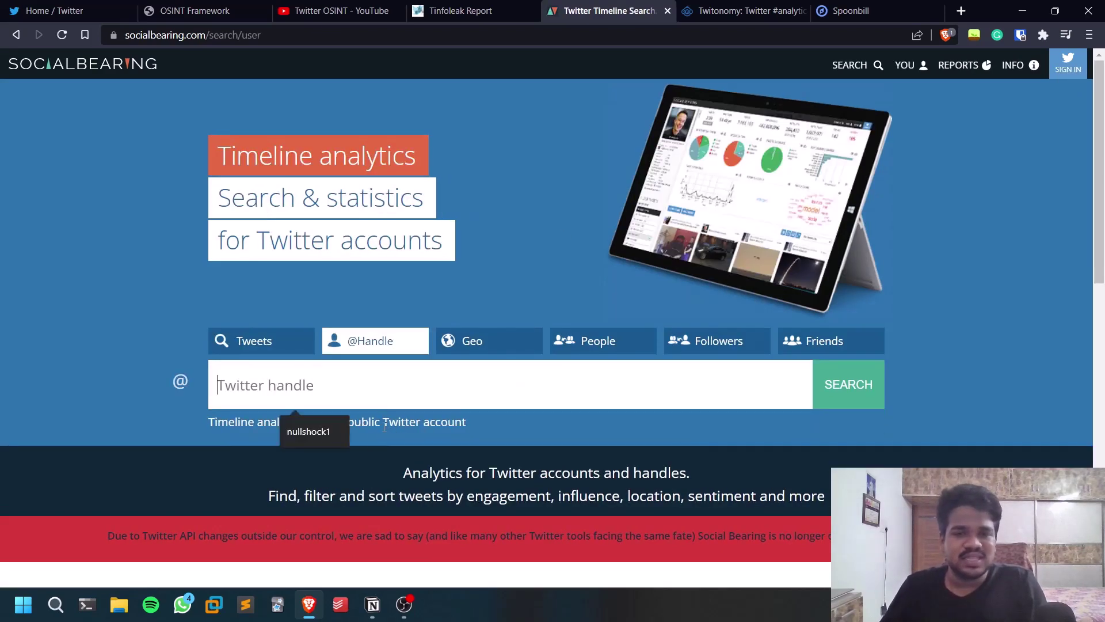
click(314, 427)
click(850, 381)
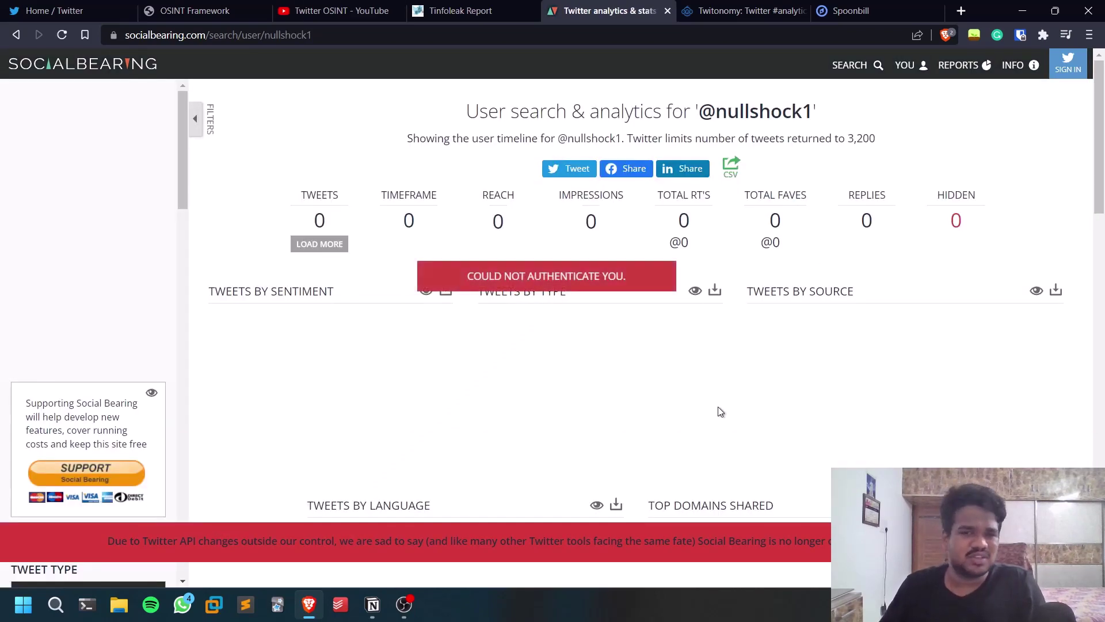
Step: Look over the Twitonomy homepage
click(711, 10)
scroll(507, 164, down, 7)
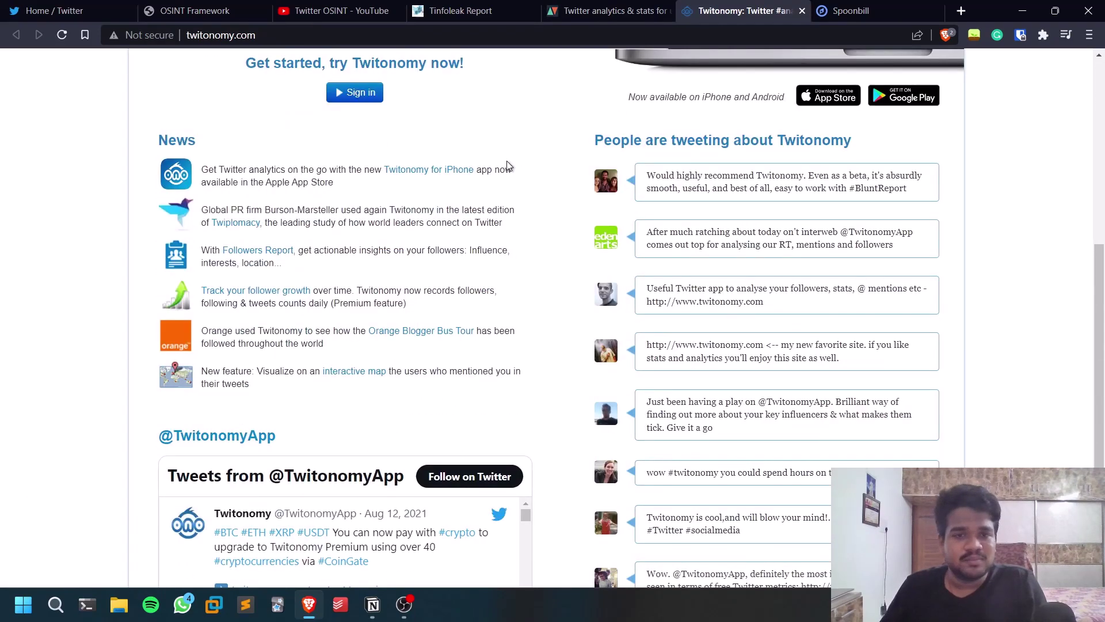
scroll(507, 166, down, 3)
scroll(598, 228, up, 9)
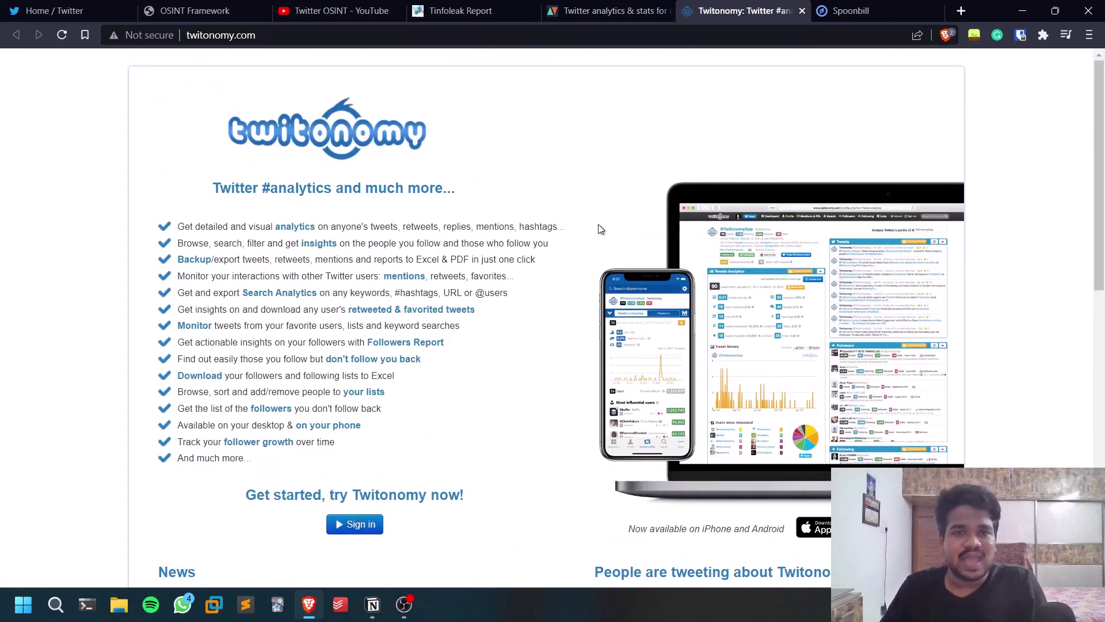
scroll(598, 229, down, 15)
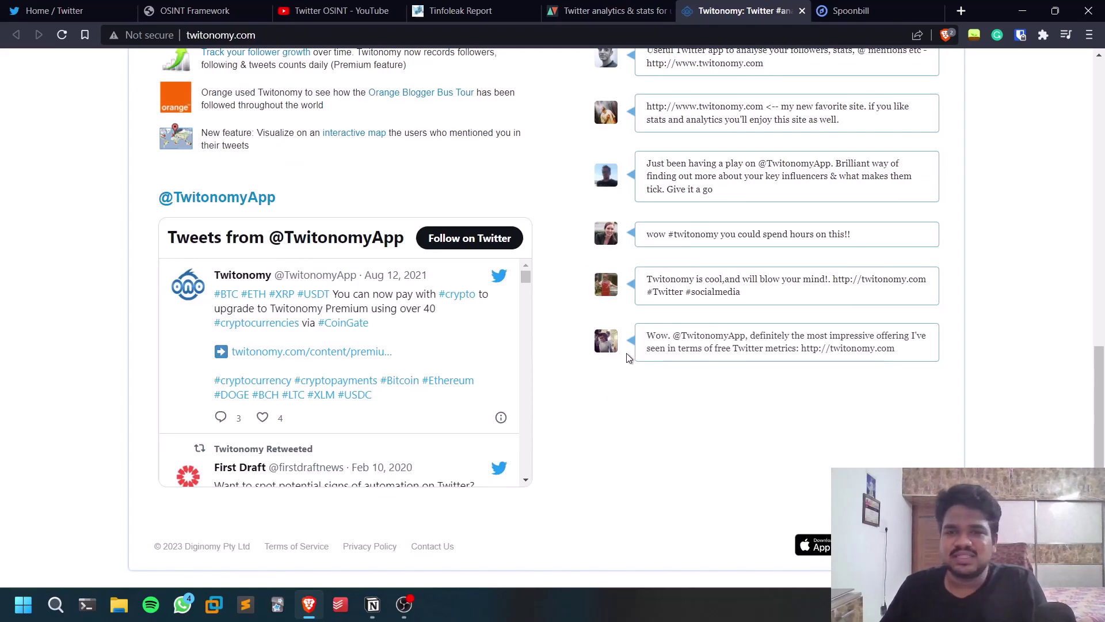
Step: Look through Spoonbill's bio-change history demo screenshot
click(850, 10)
scroll(985, 345, up, 2)
scroll(985, 344, down, 7)
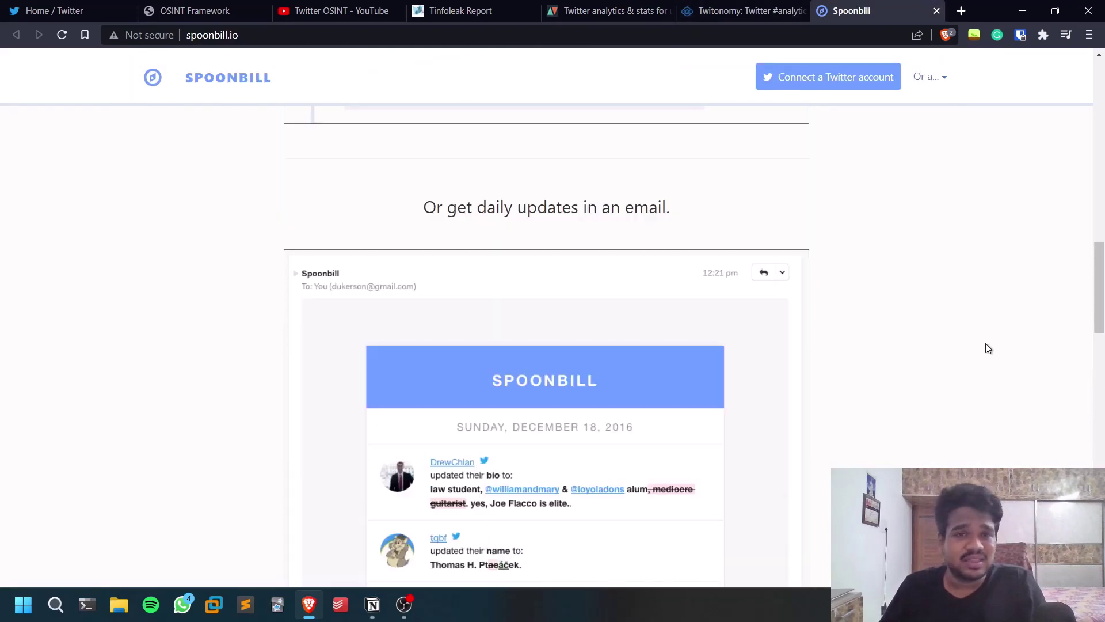
scroll(986, 345, up, 4)
scroll(986, 349, up, 10)
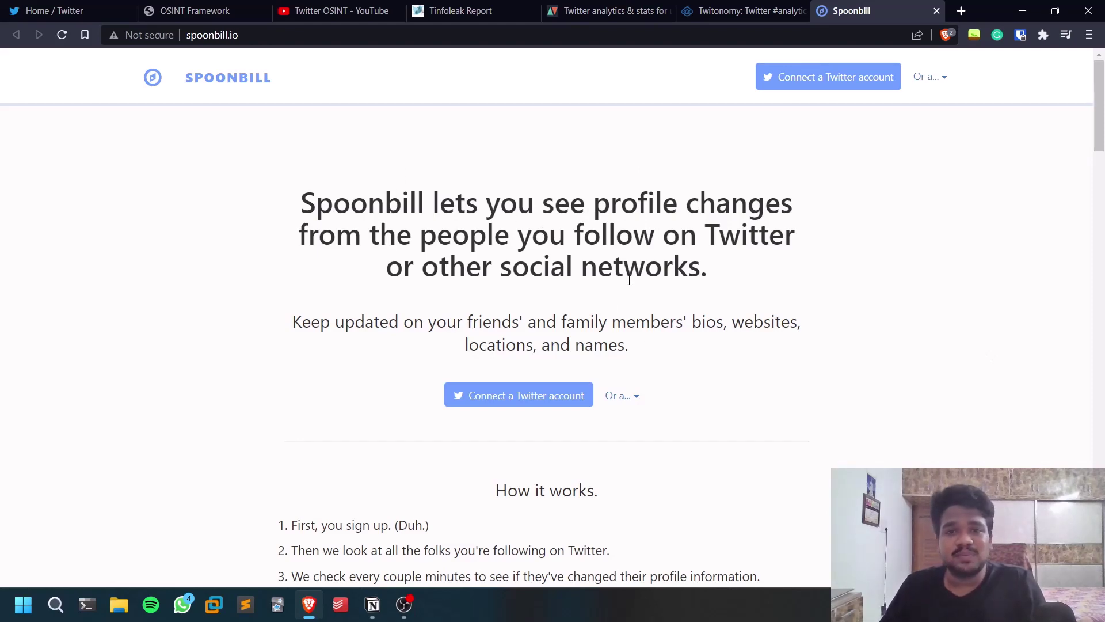
scroll(819, 222, down, 12)
scroll(607, 254, up, 3)
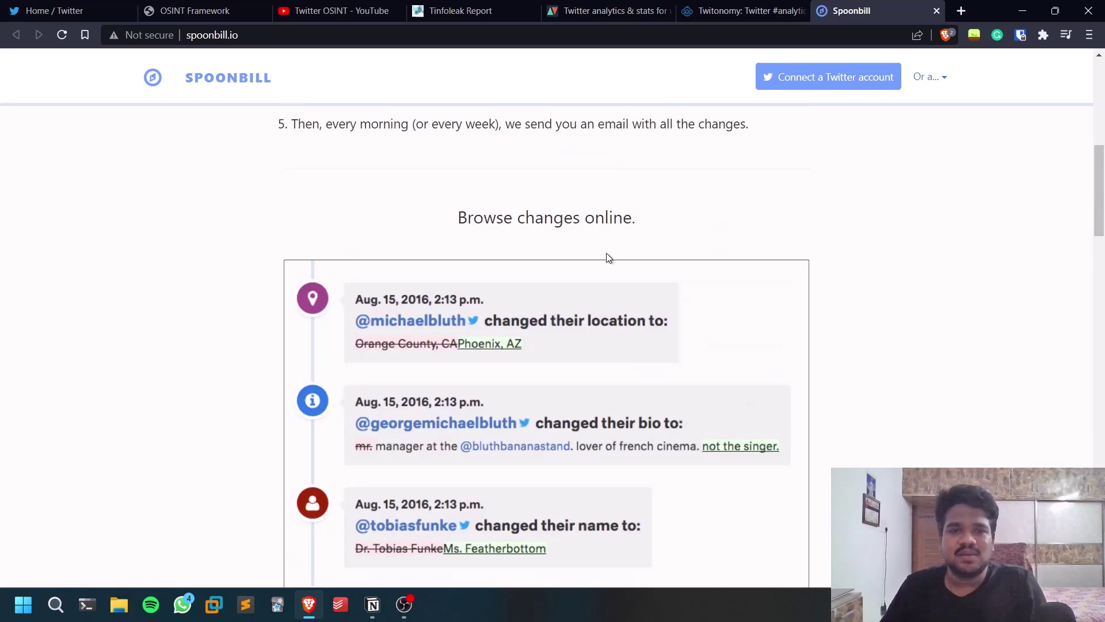
scroll(666, 357, down, 2)
scroll(665, 353, down, 8)
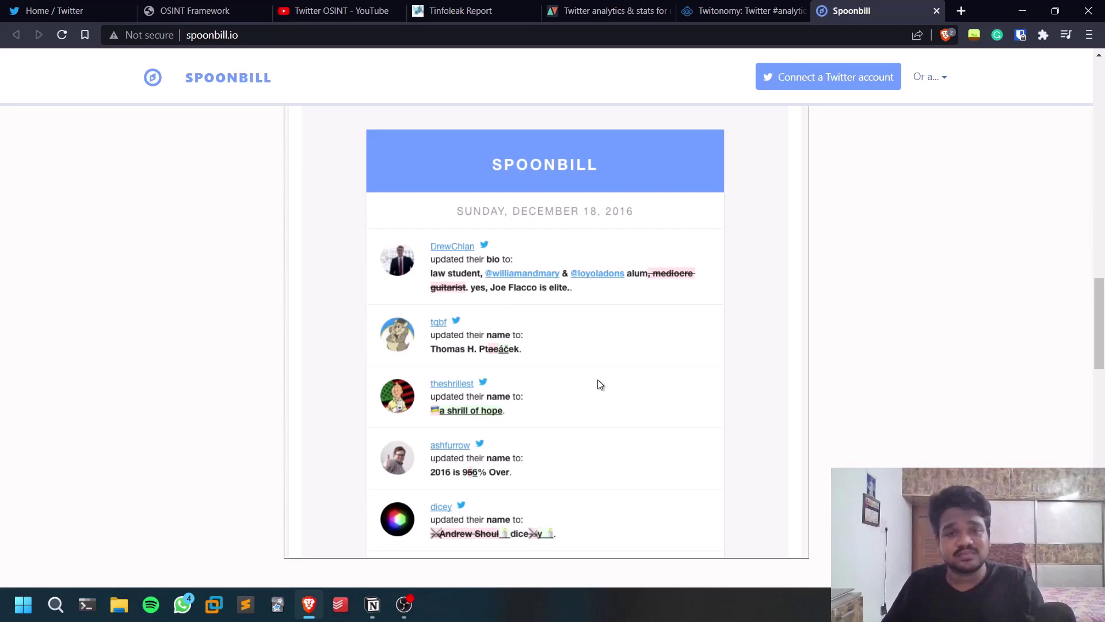
Step: Scroll through Spoonbill's testimonials and footer, then return to the OSINT Framework tree
scroll(597, 382, down, 15)
scroll(667, 442, down, 6)
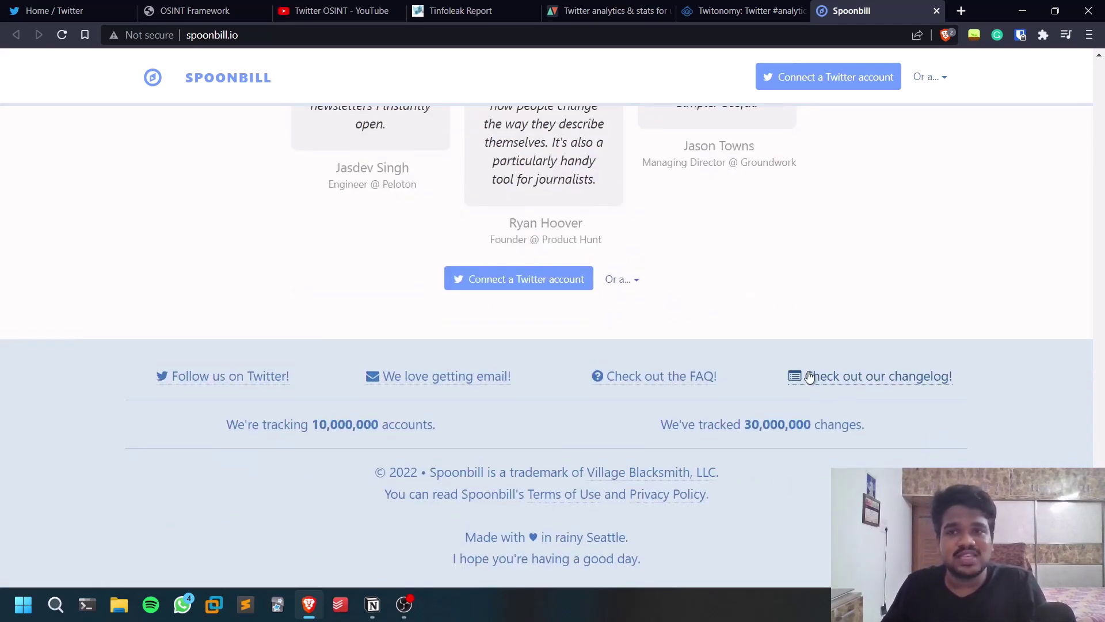
scroll(878, 104, up, 2)
scroll(942, 309, up, 8)
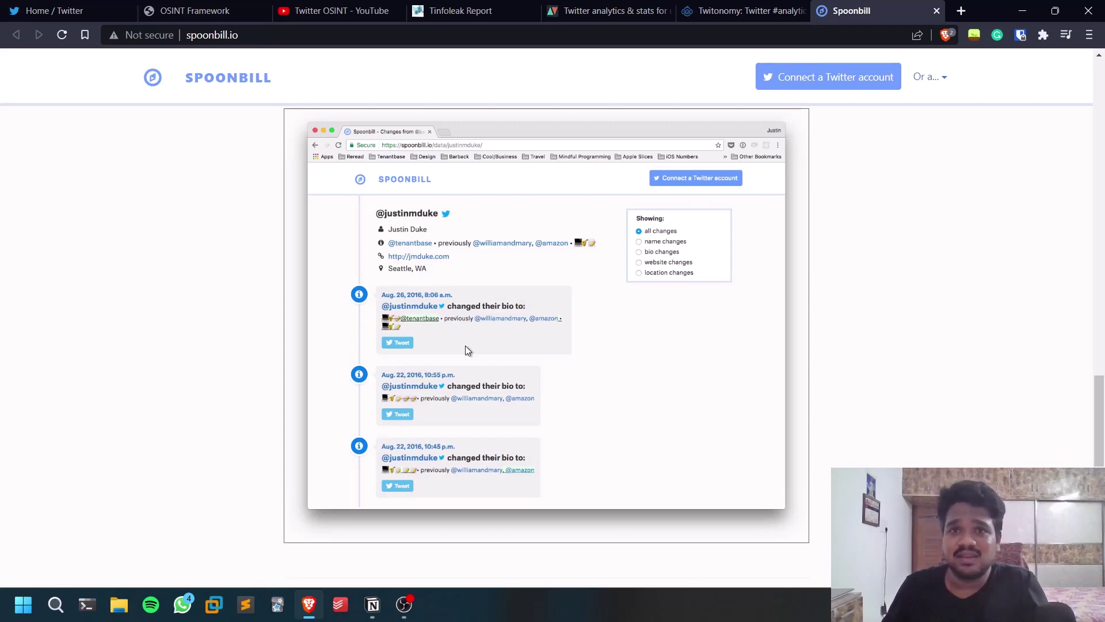
scroll(749, 338, down, 10)
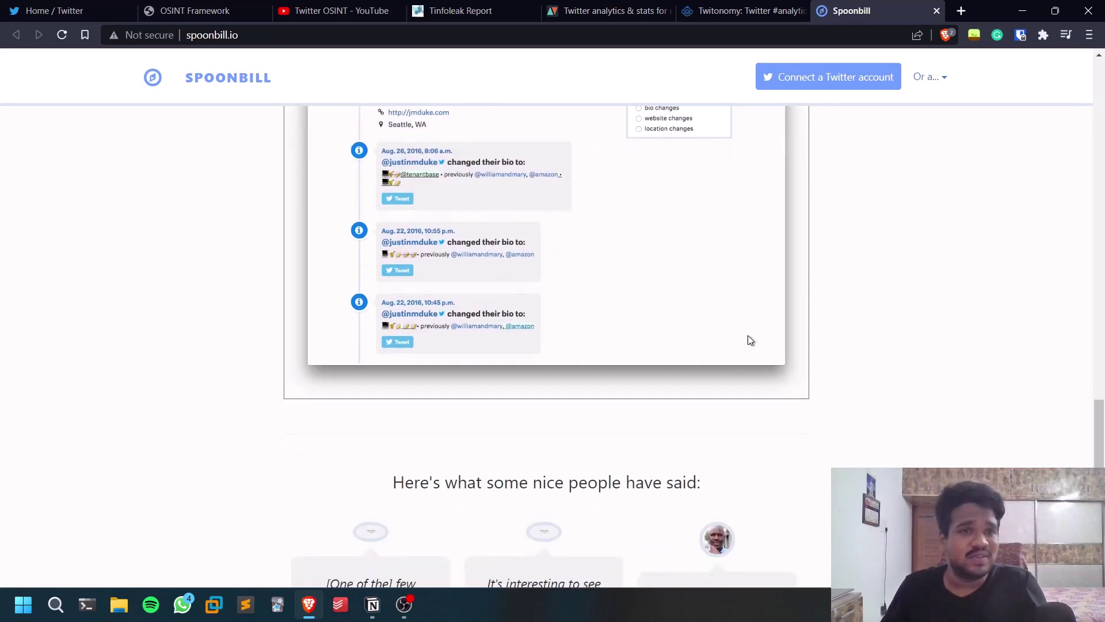
scroll(747, 335, down, 2)
click(193, 11)
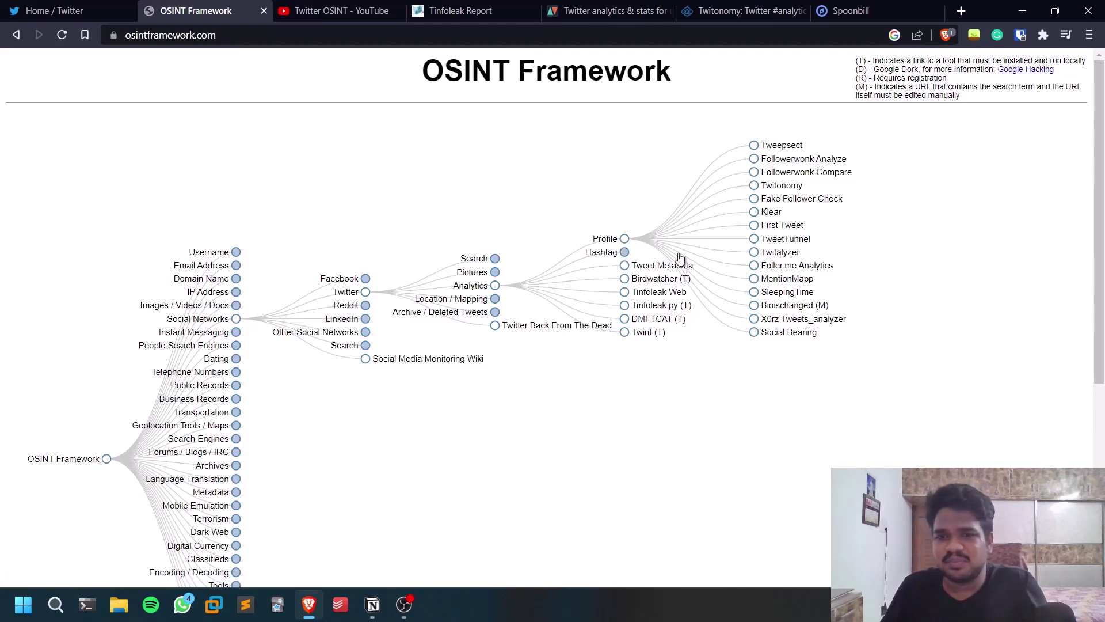
Step: Collapse Profile and Analytics, expand Pictures, and open Twicsy in a new tab to browse it
click(625, 238)
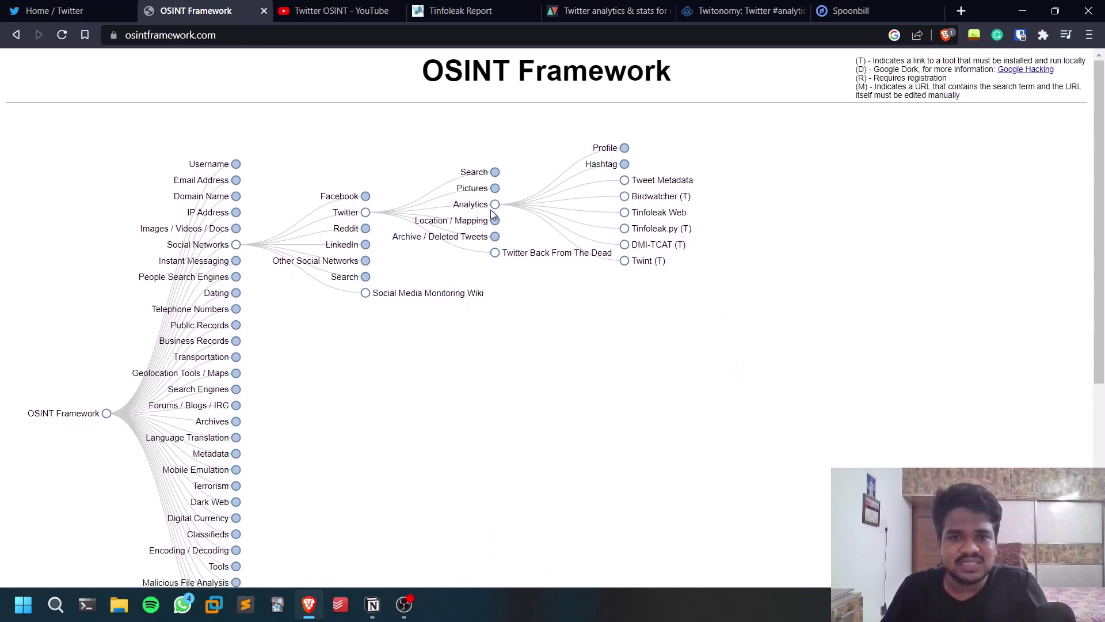
click(495, 205)
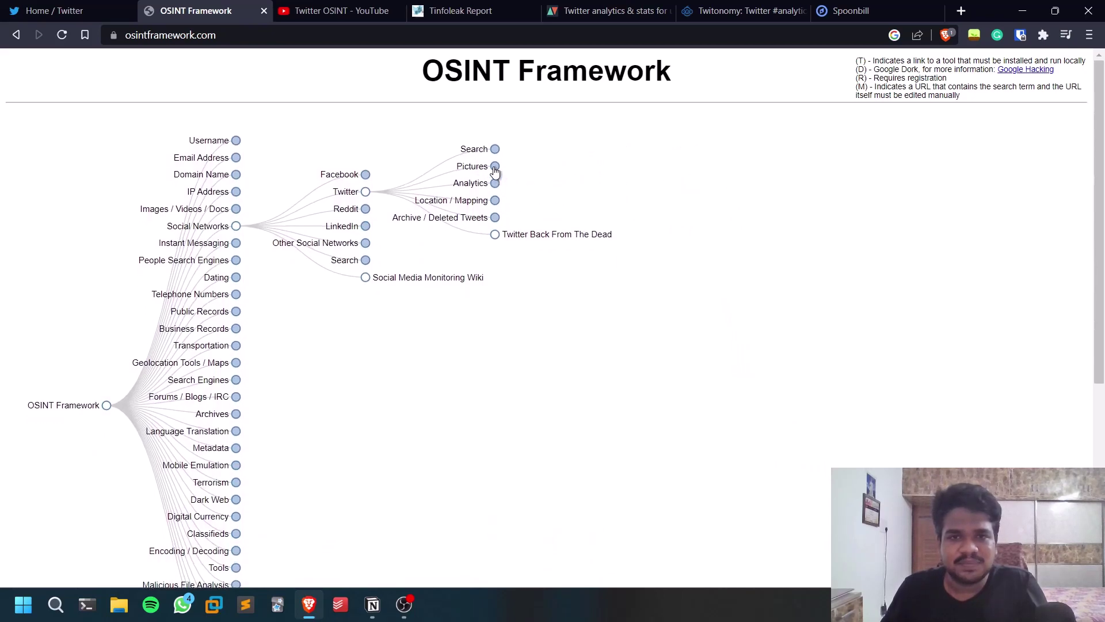
click(495, 170)
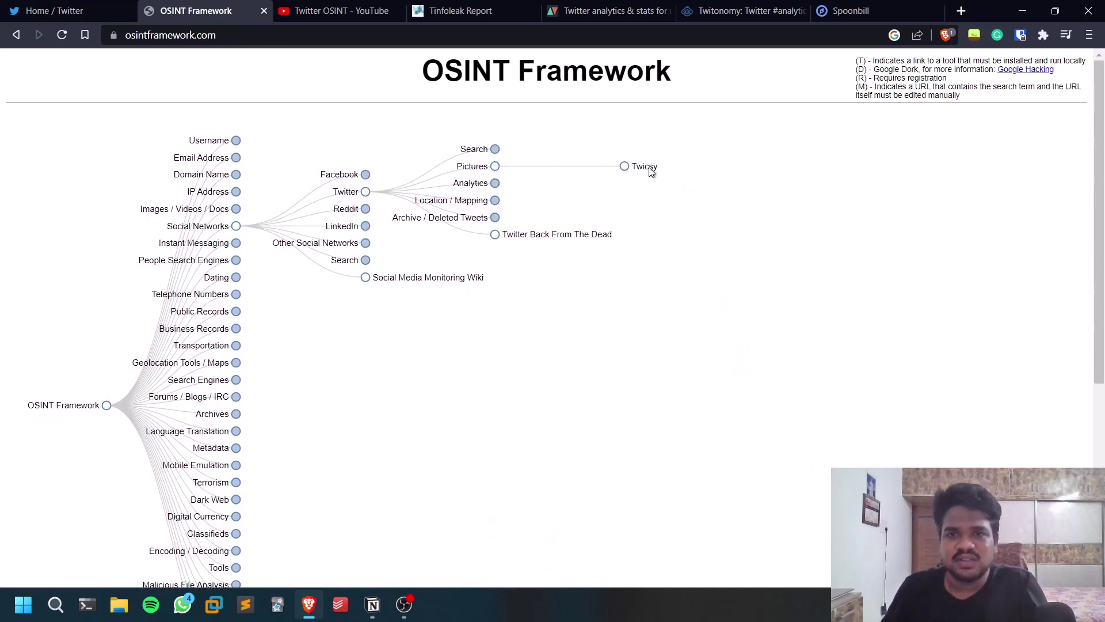
click(640, 169)
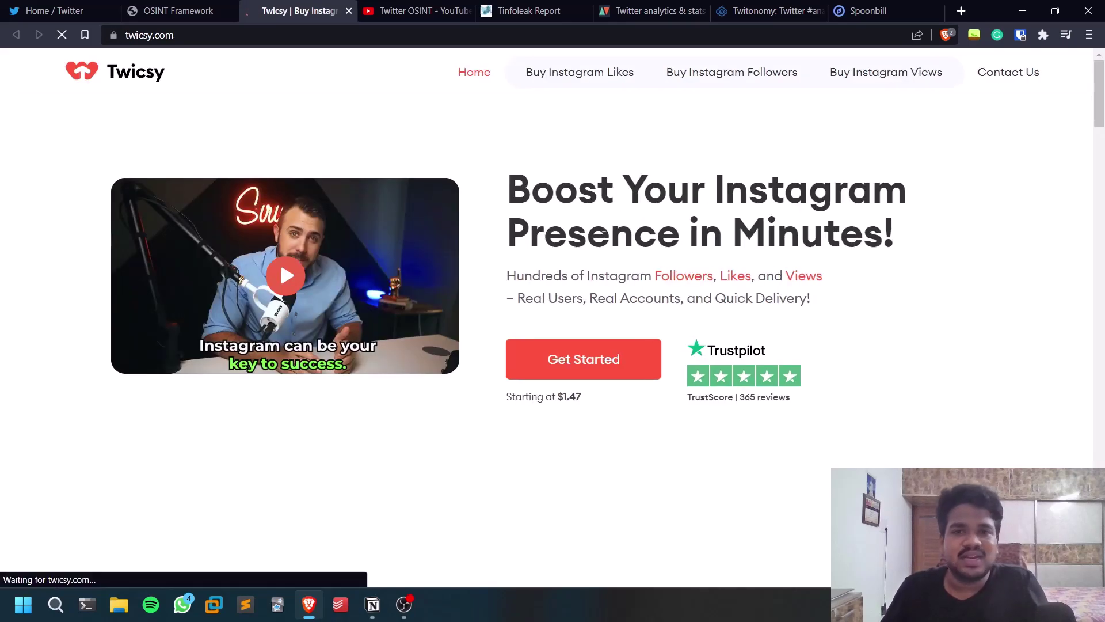
scroll(1036, 319, down, 5)
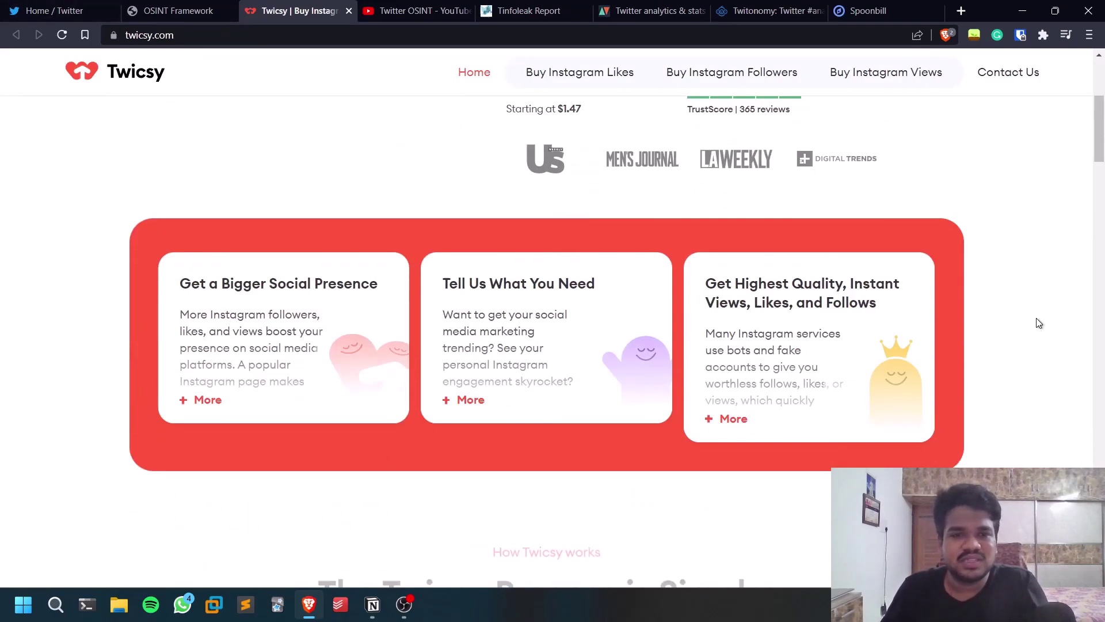
scroll(1036, 320, down, 15)
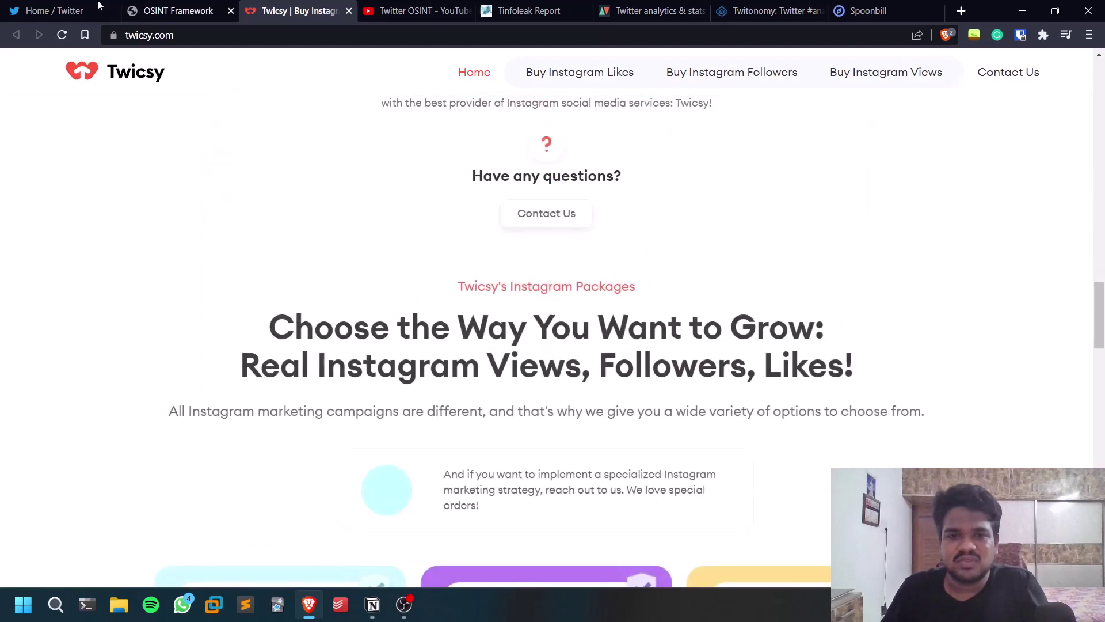
Step: Browse Analytics and Location / Mapping, then expand Archive / Deleted Tweets to show All My Tweets, Deadbird, Spoonbill, TweetVacuum
click(190, 6)
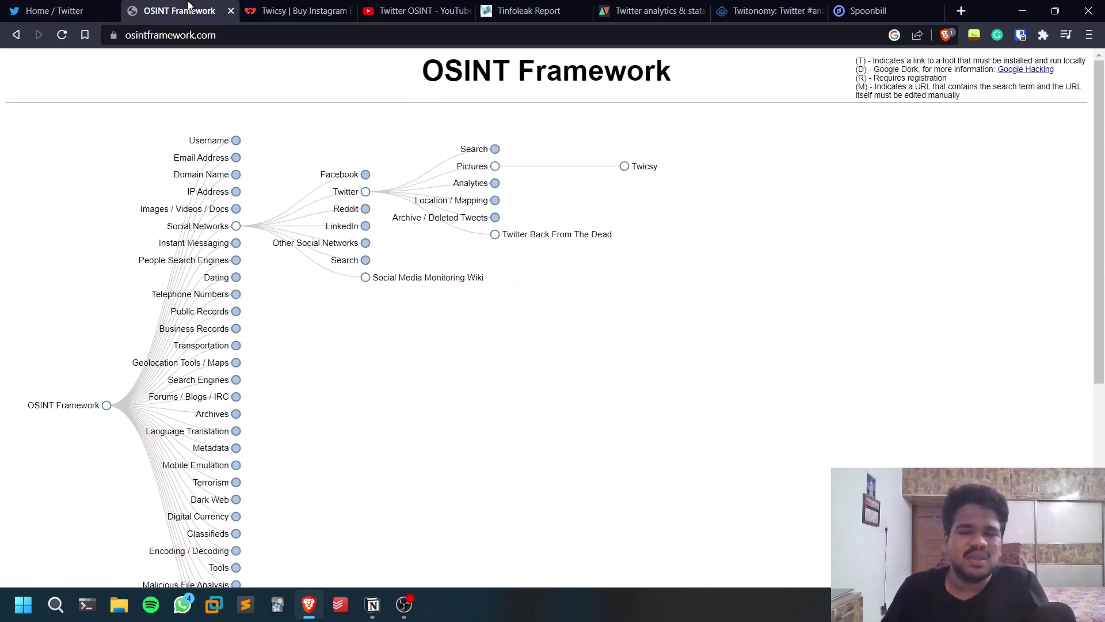
click(495, 167)
click(496, 184)
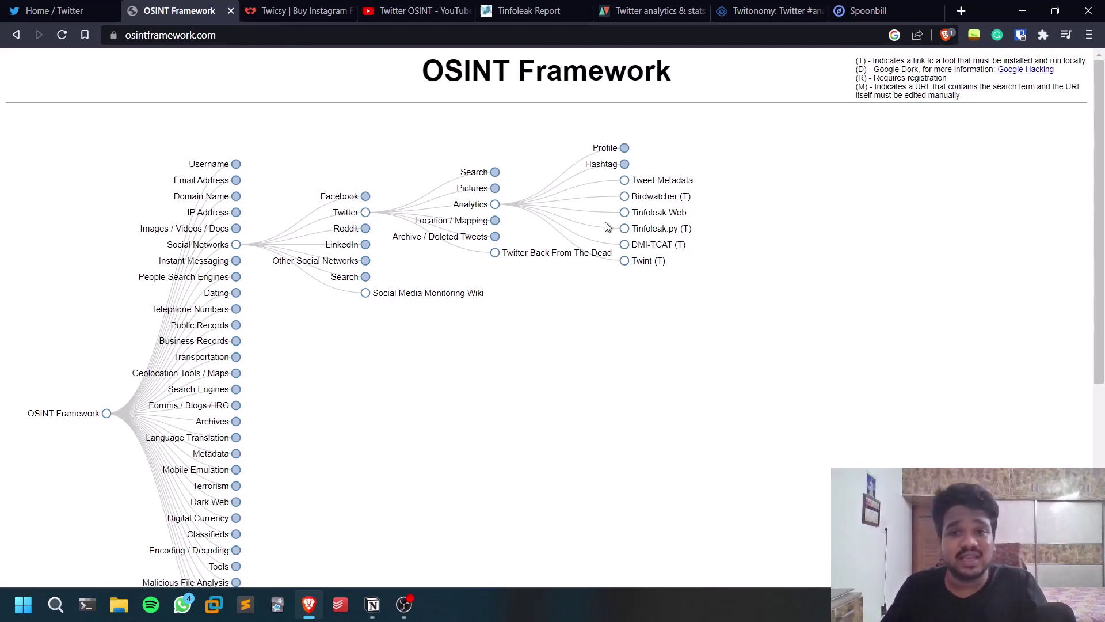
click(499, 204)
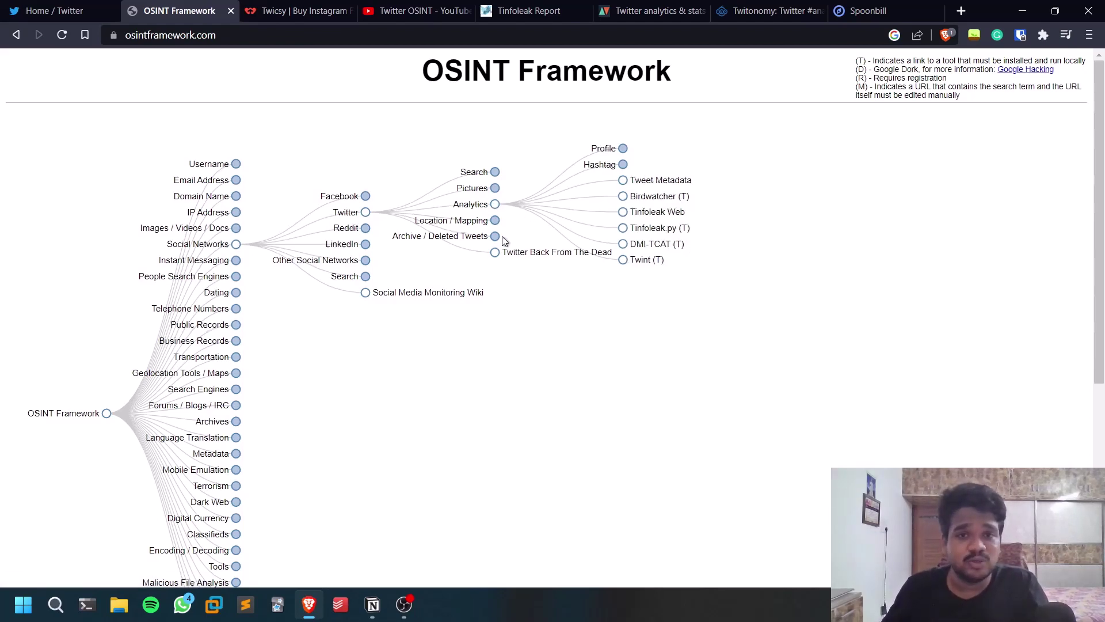
click(498, 204)
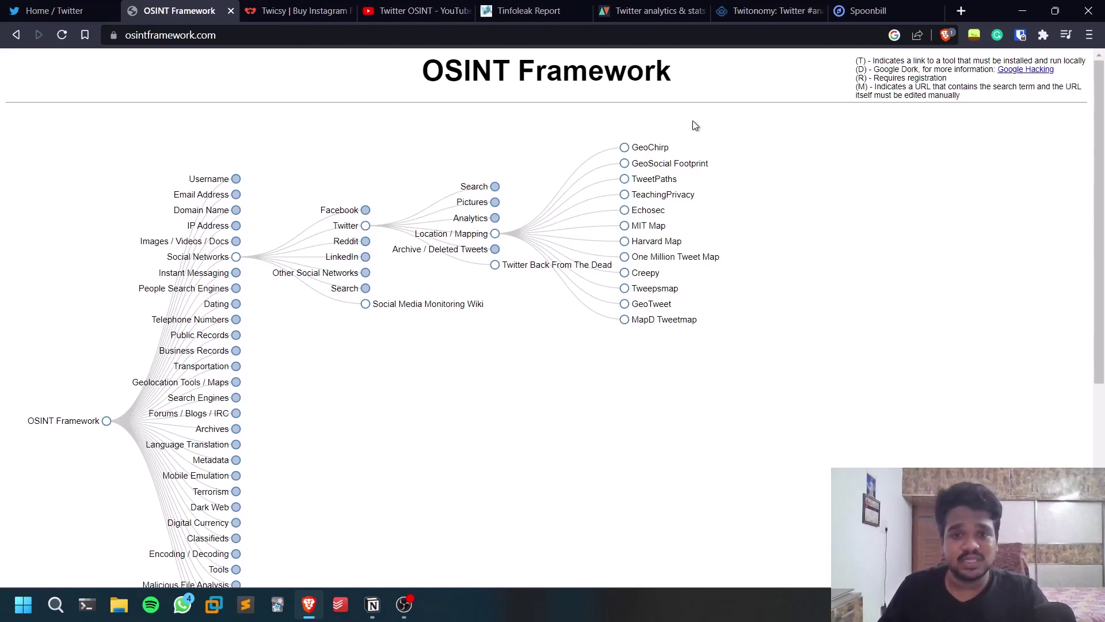
click(496, 237)
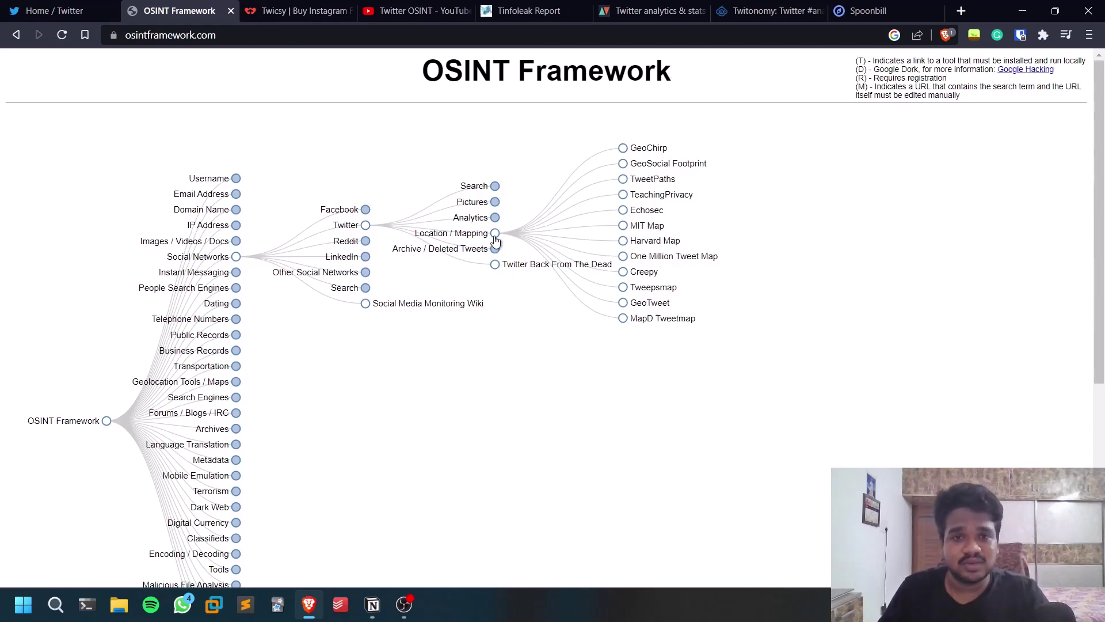
click(497, 222)
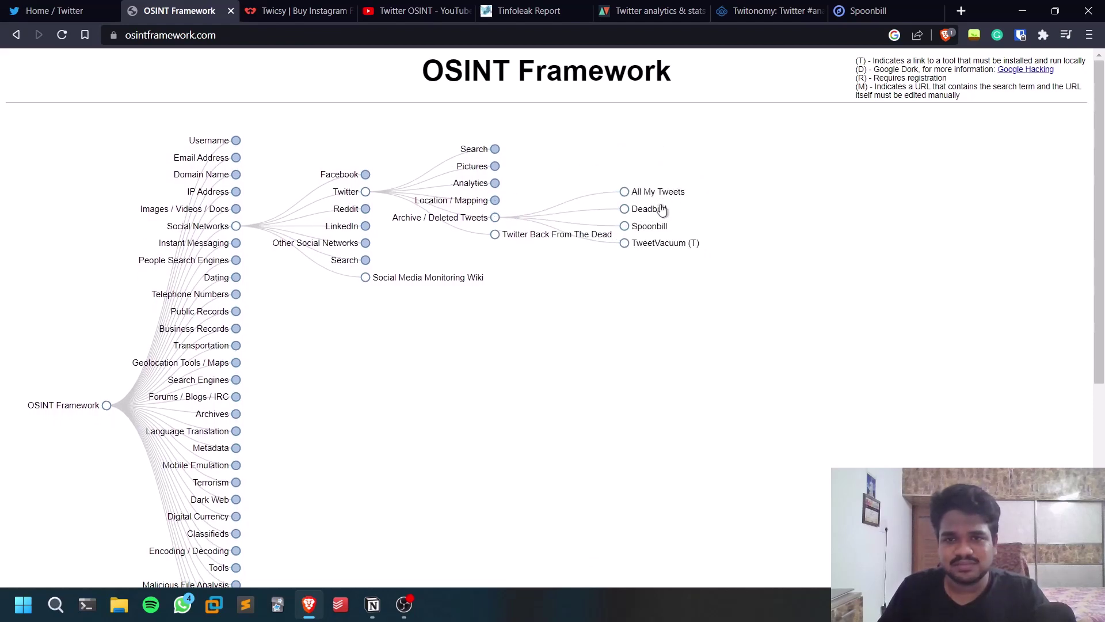
Step: Open All My Tweets in a new tab, collapse Archive / Deleted Tweets, and return to the Twitter OSINT video
click(660, 193)
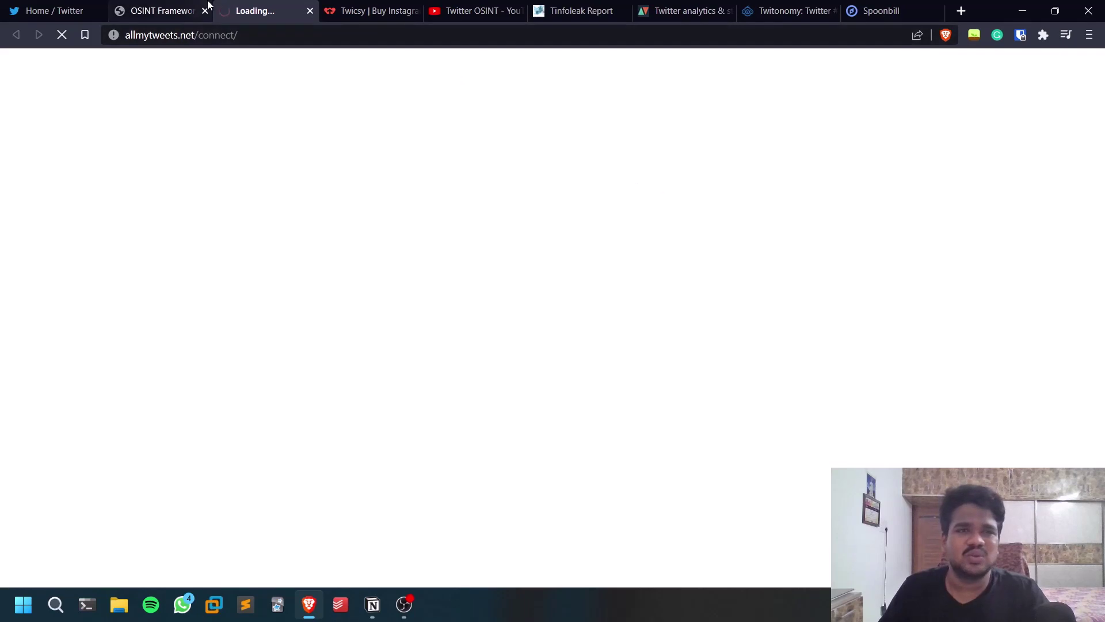
click(153, 5)
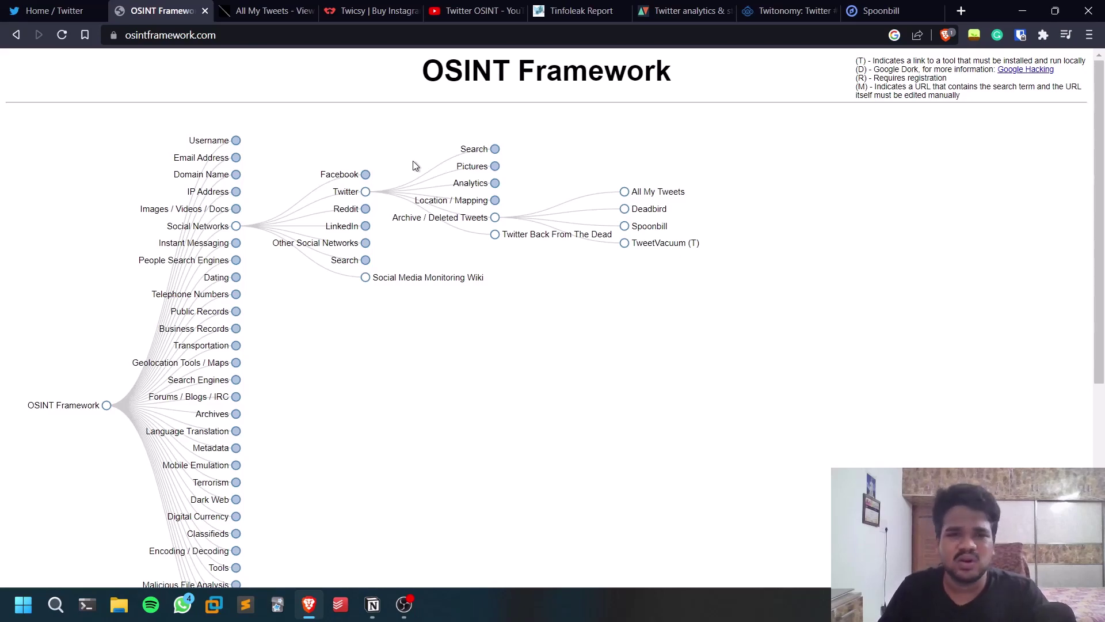
click(495, 218)
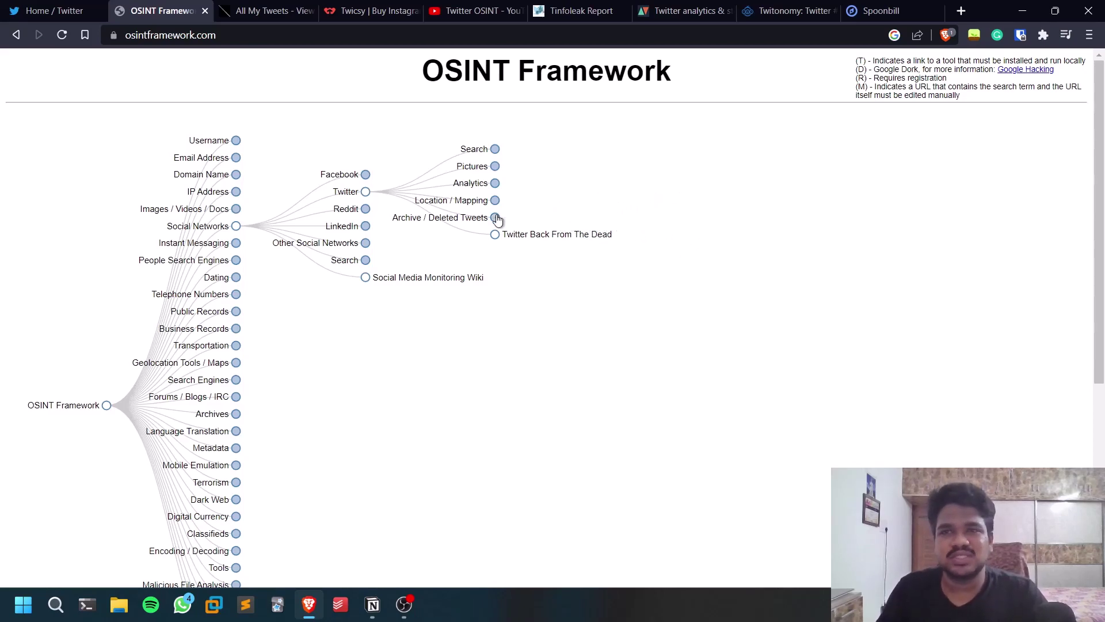
click(448, 11)
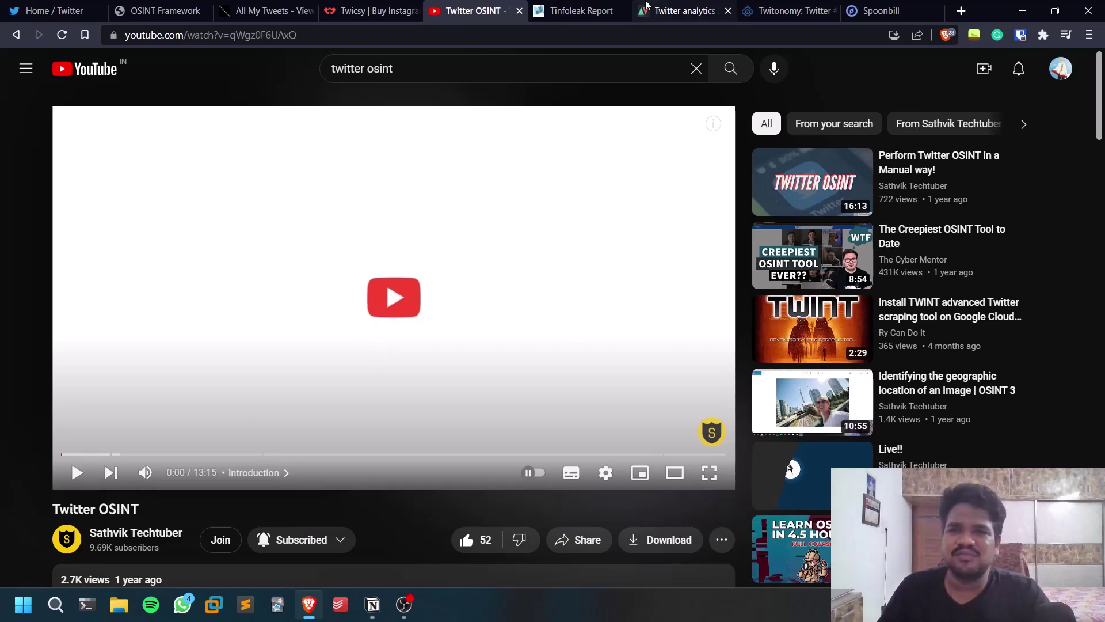
click(579, 10)
click(491, 6)
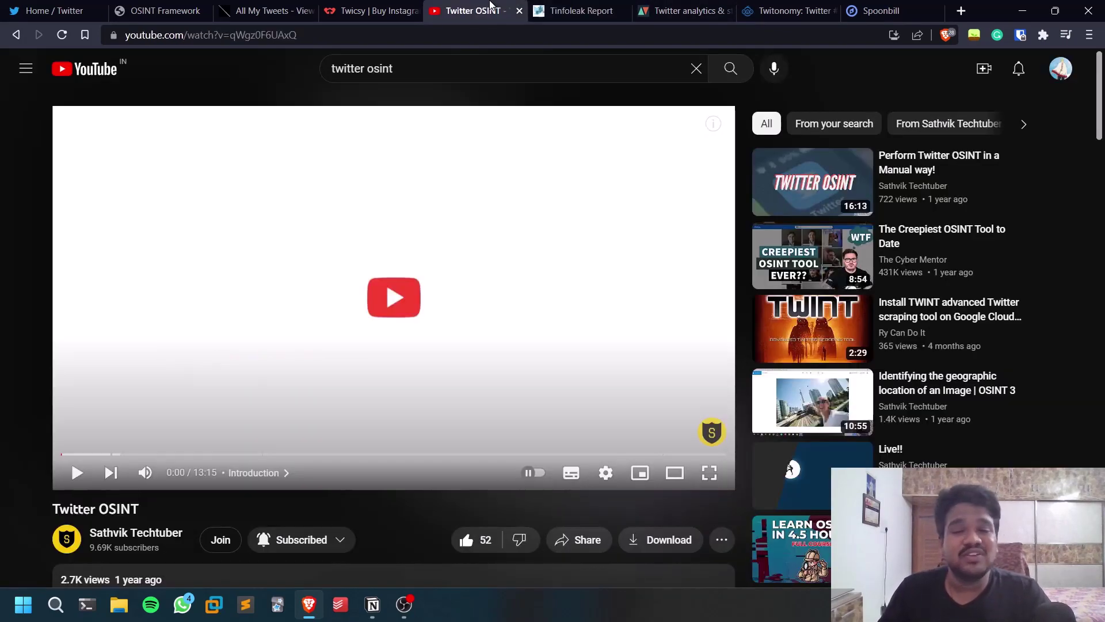